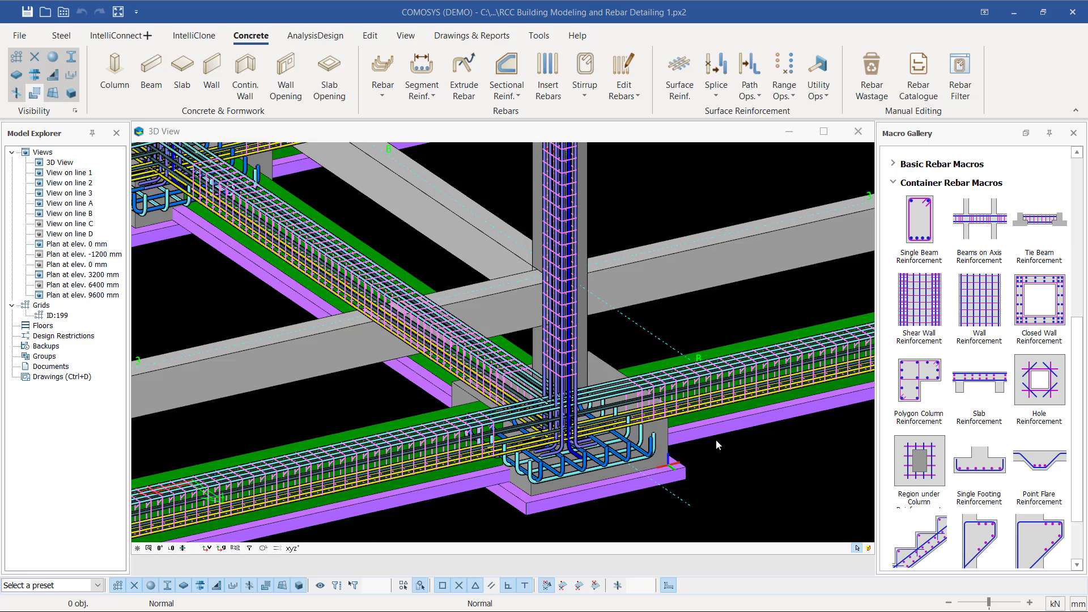
- Reinforce the concrete beam on grid line 3 between lines A and B with the Single Beam Reinforcement macro
scroll(534, 385, down, 10)
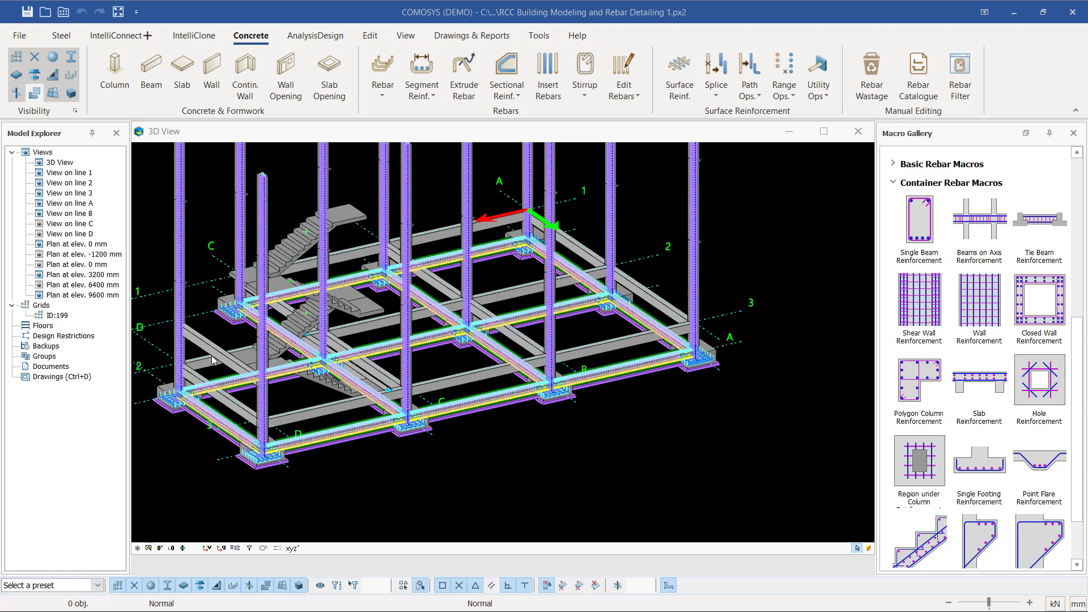
scroll(212, 360, up, 3)
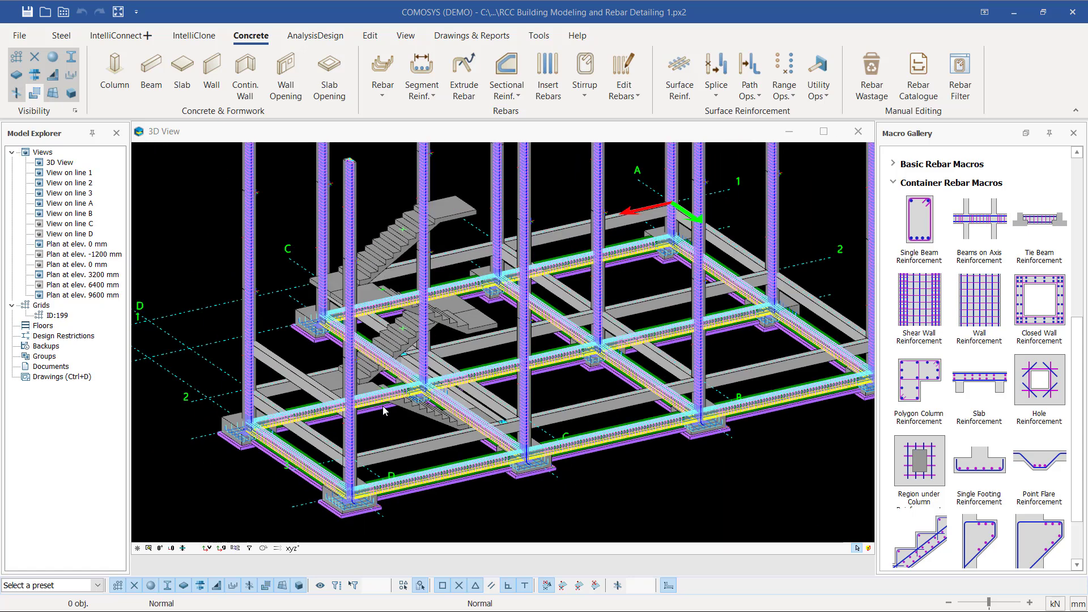
scroll(389, 431, up, 4)
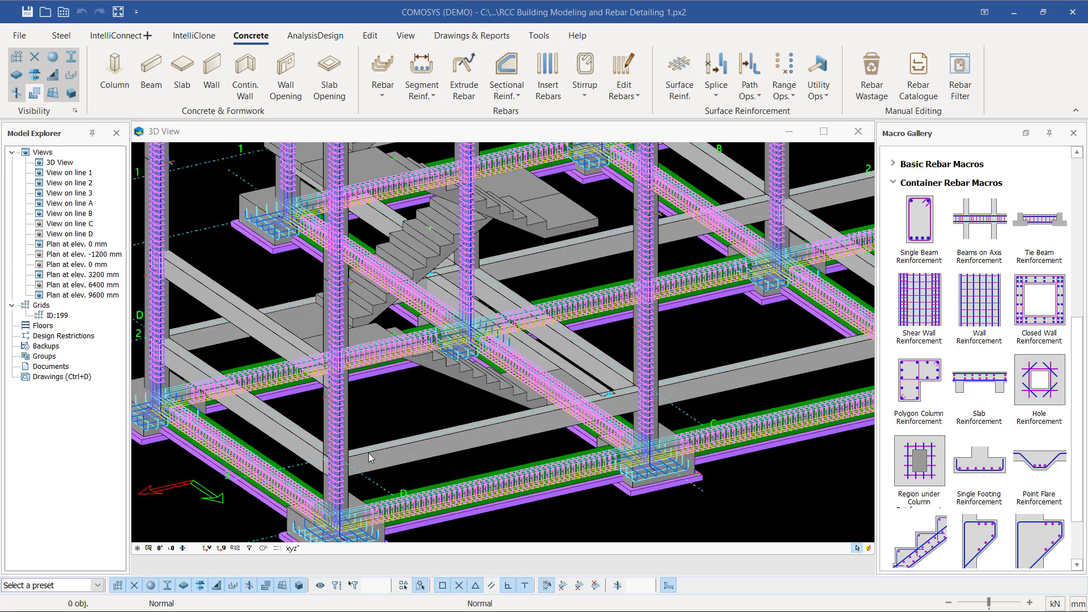
scroll(368, 453, down, 5)
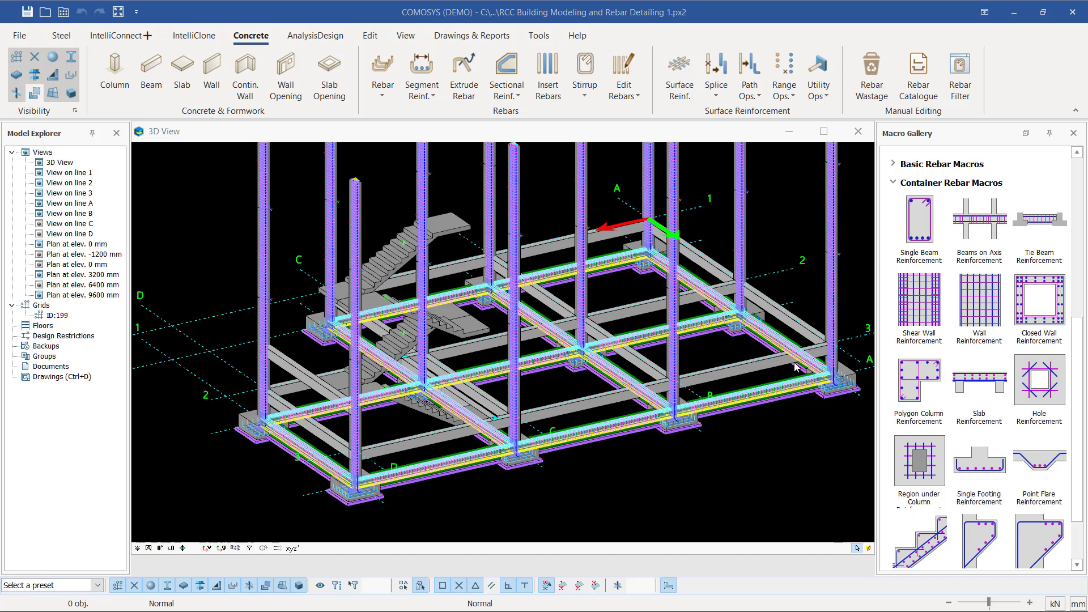
scroll(818, 358, up, 2)
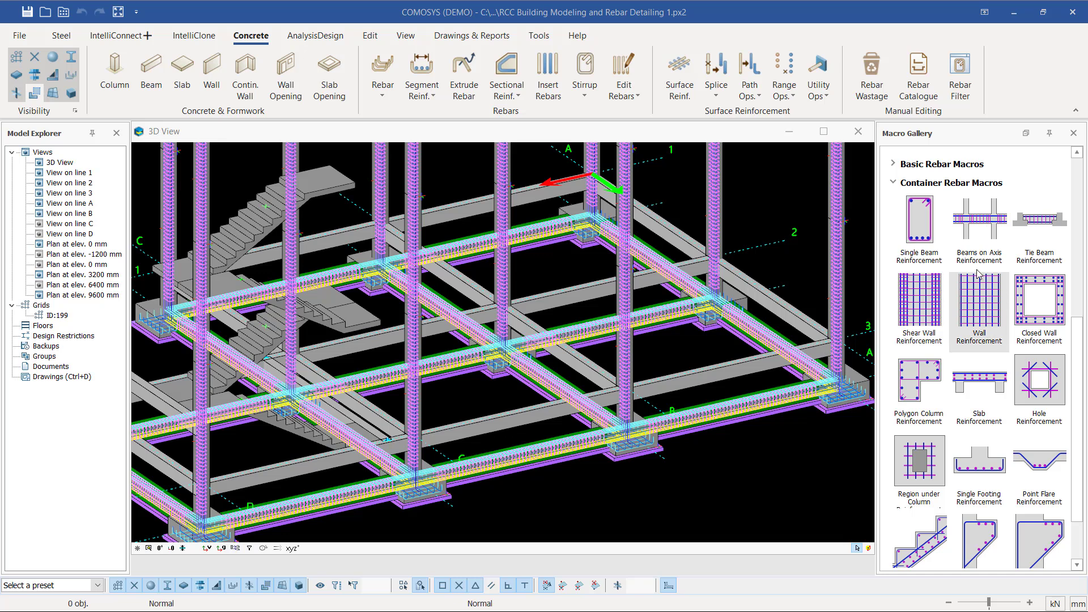
click(919, 230)
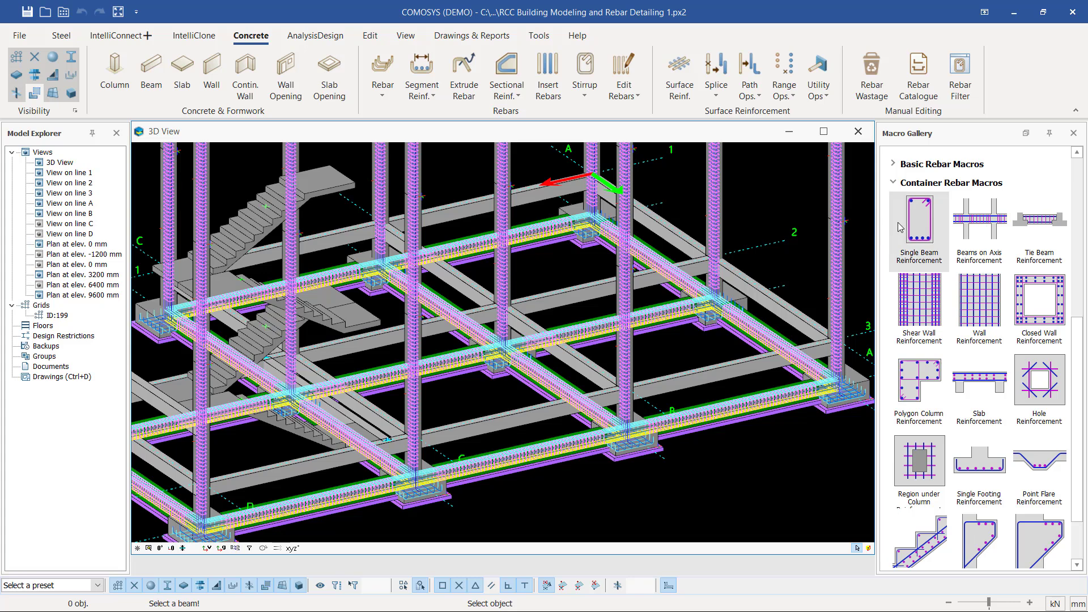
scroll(815, 343, up, 3)
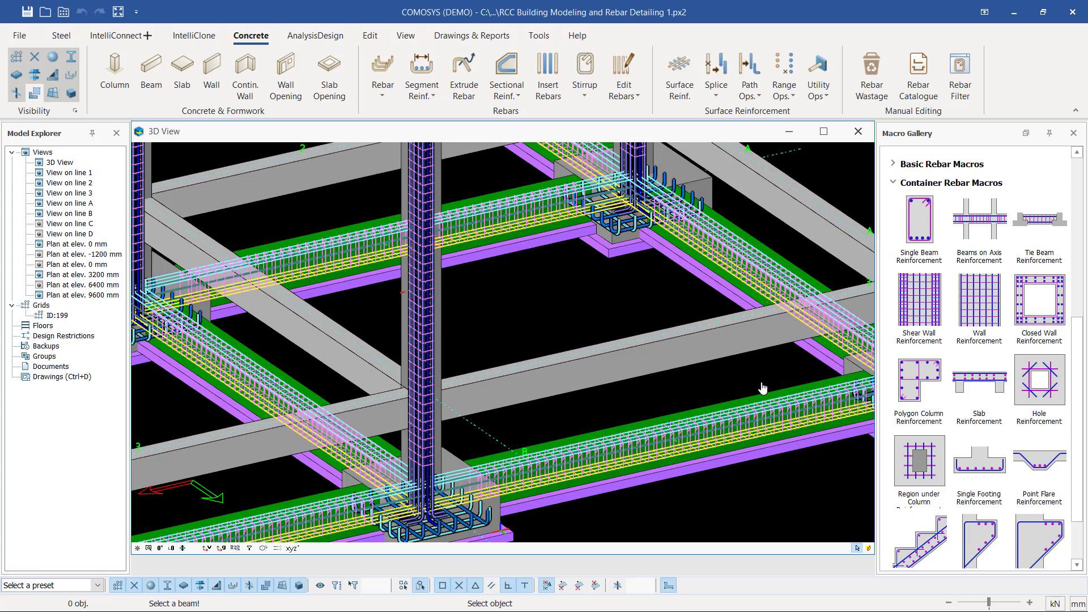
click(709, 350)
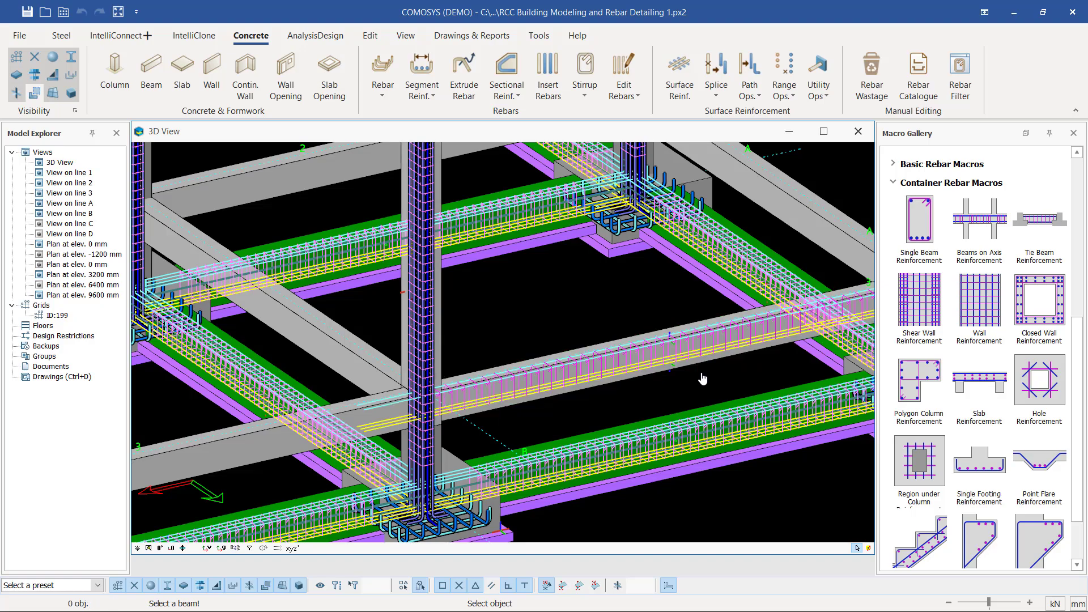
- Apply Single Beam Reinforcement to the beam on grid line 3 between lines B and C
scroll(564, 347, down, 2)
scroll(742, 327, up, 5)
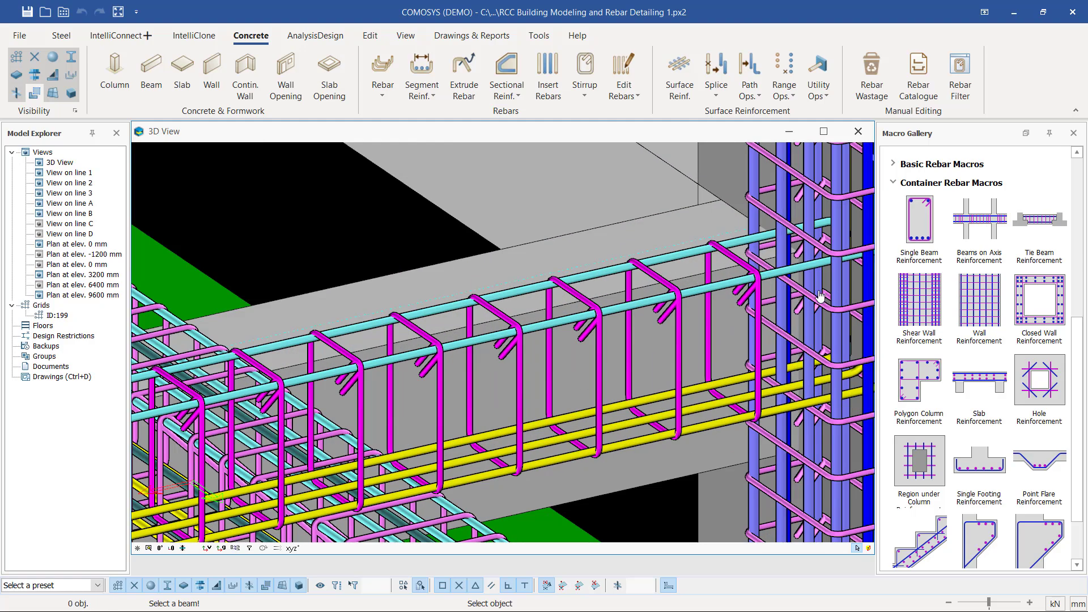
scroll(481, 358, down, 2)
scroll(480, 357, up, 1)
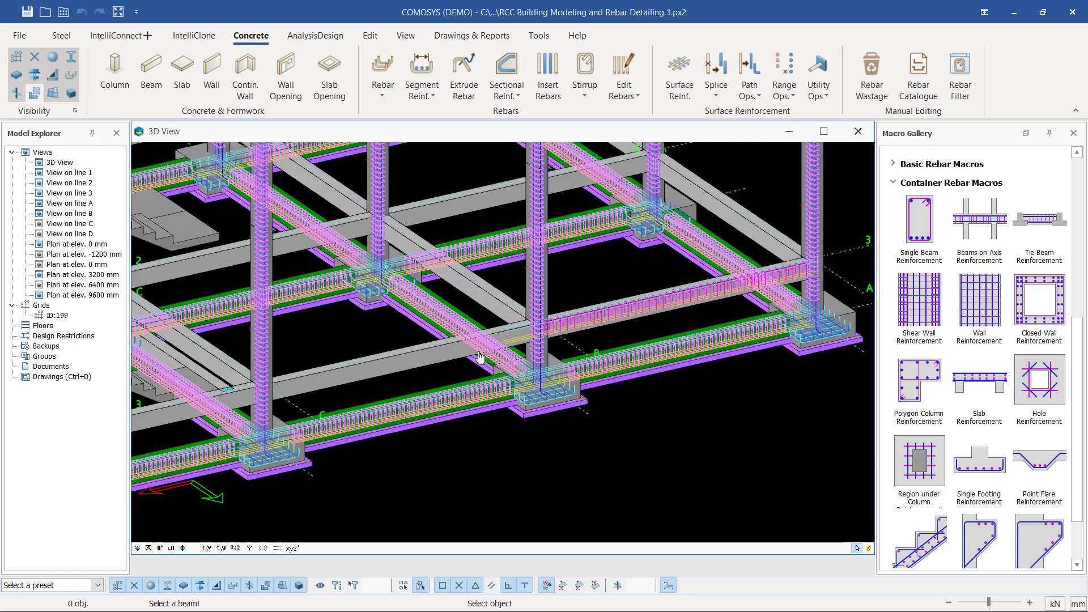
scroll(397, 360, up, 1)
click(391, 360)
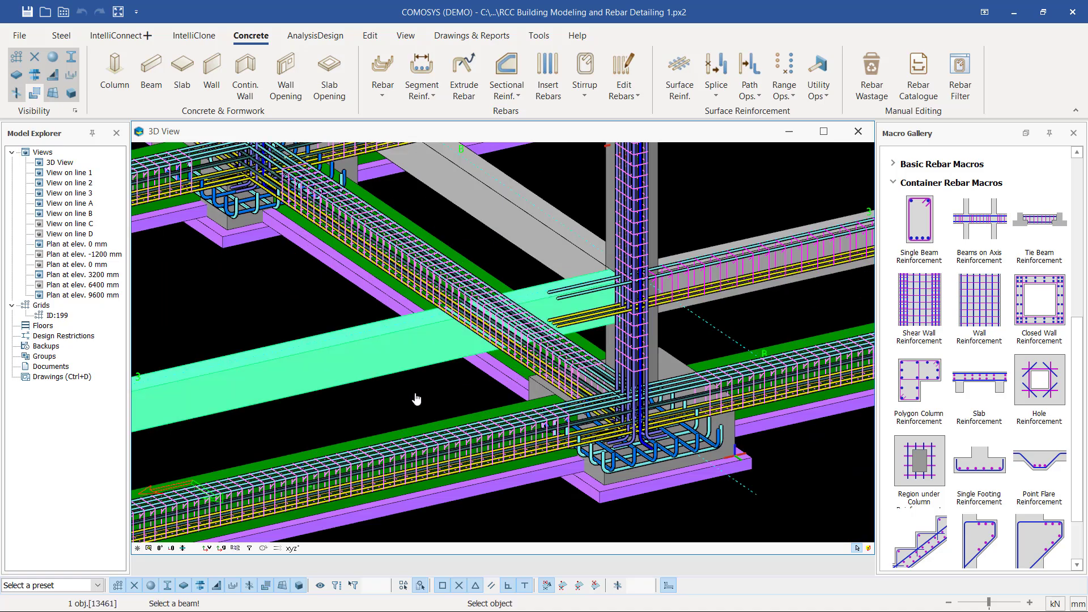
click(417, 400)
- Apply Single Beam Reinforcement to the beam on grid line 3 between lines C and D
scroll(711, 291, down, 3)
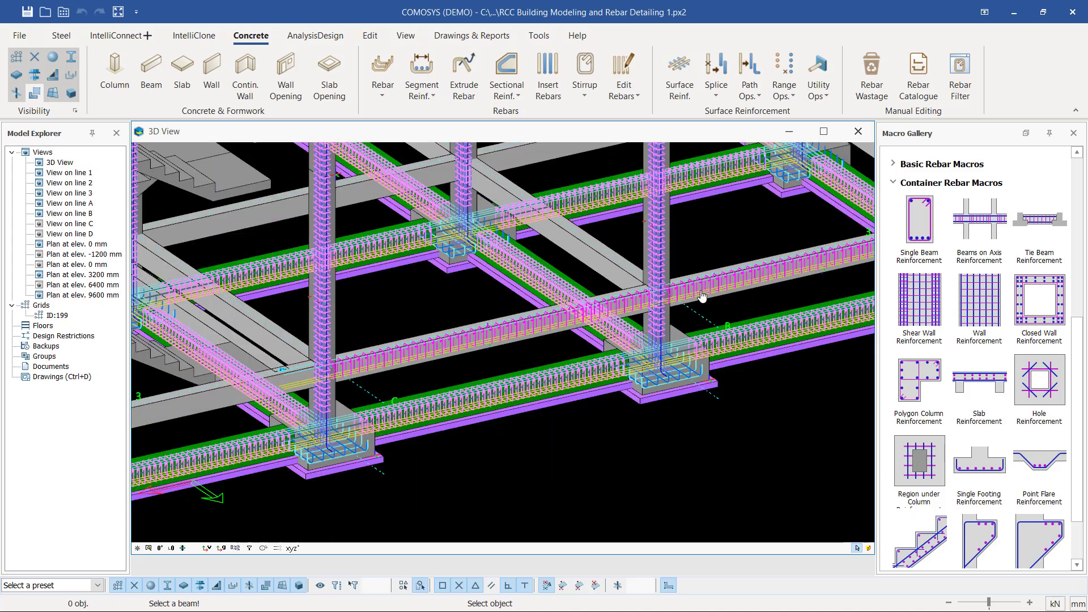
scroll(284, 380, up, 3)
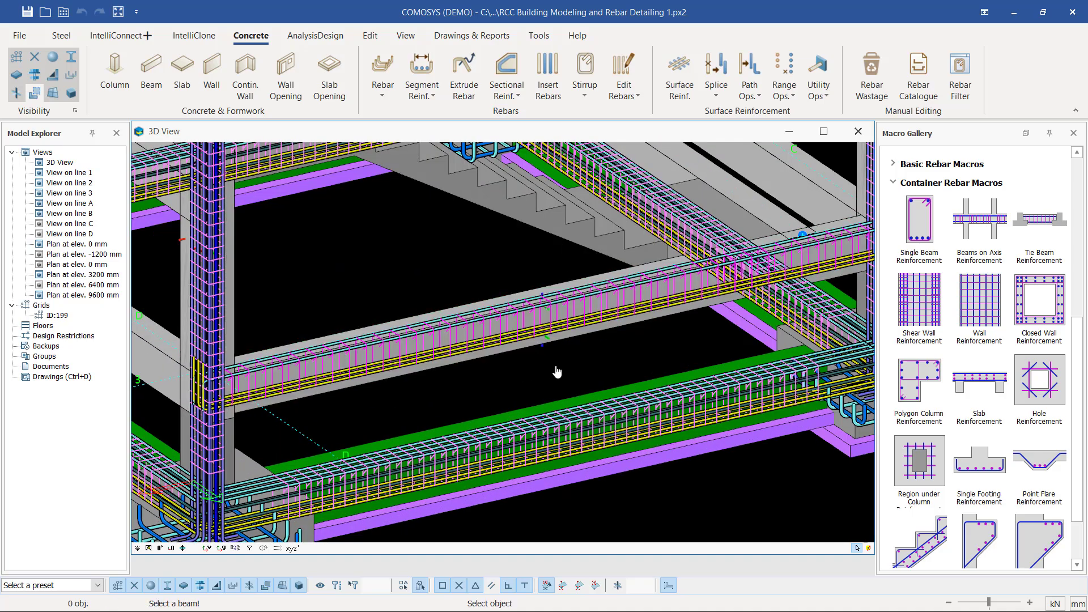
scroll(617, 318, up, 3)
scroll(621, 306, down, 5)
scroll(624, 299, up, 5)
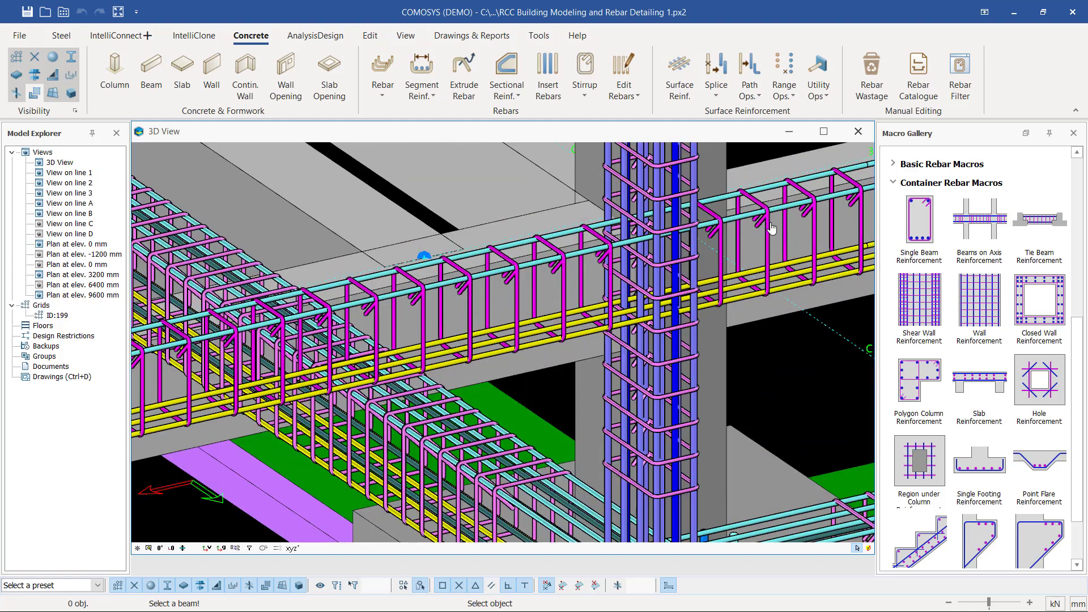
scroll(694, 283, down, 5)
scroll(397, 351, up, 5)
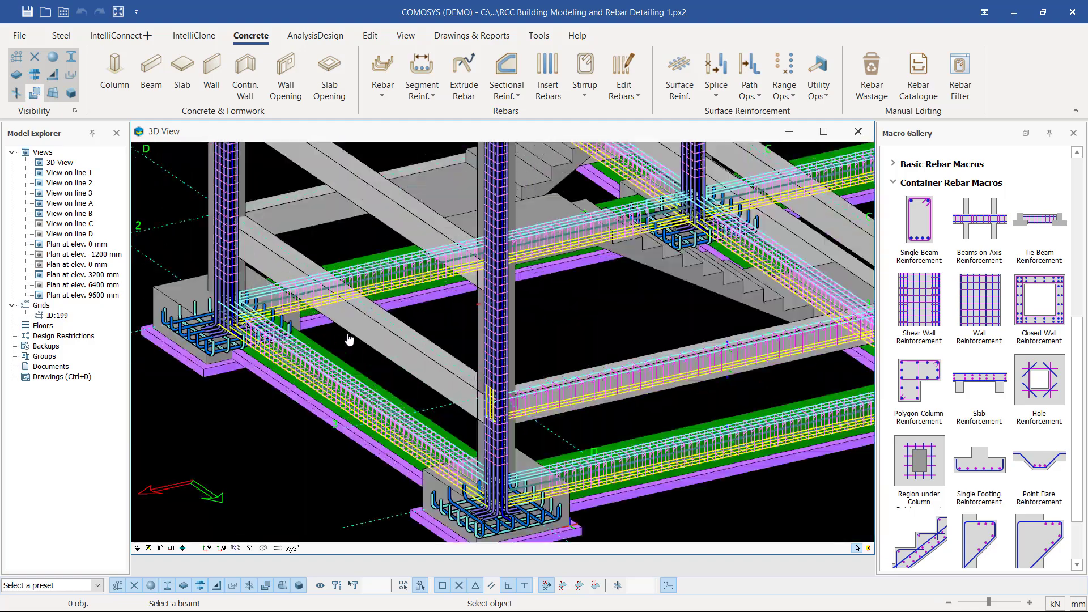
- Apply Single Beam Reinforcement to the lower and upper beams on grid line D between lines 2 and 3
click(452, 371)
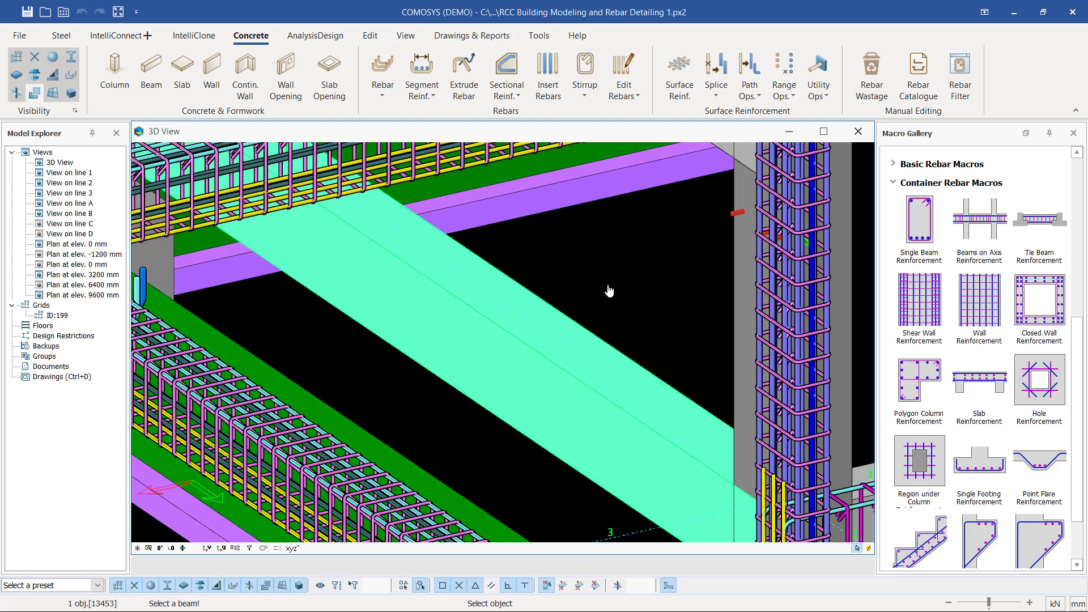
click(609, 291)
scroll(609, 291, down, 5)
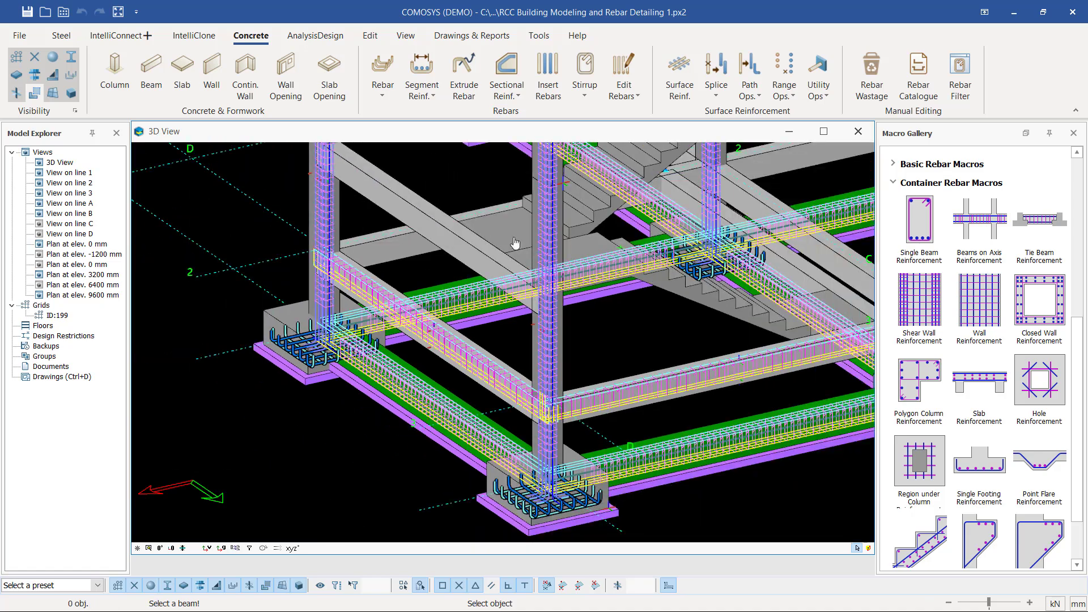
scroll(434, 243, up, 5)
click(422, 249)
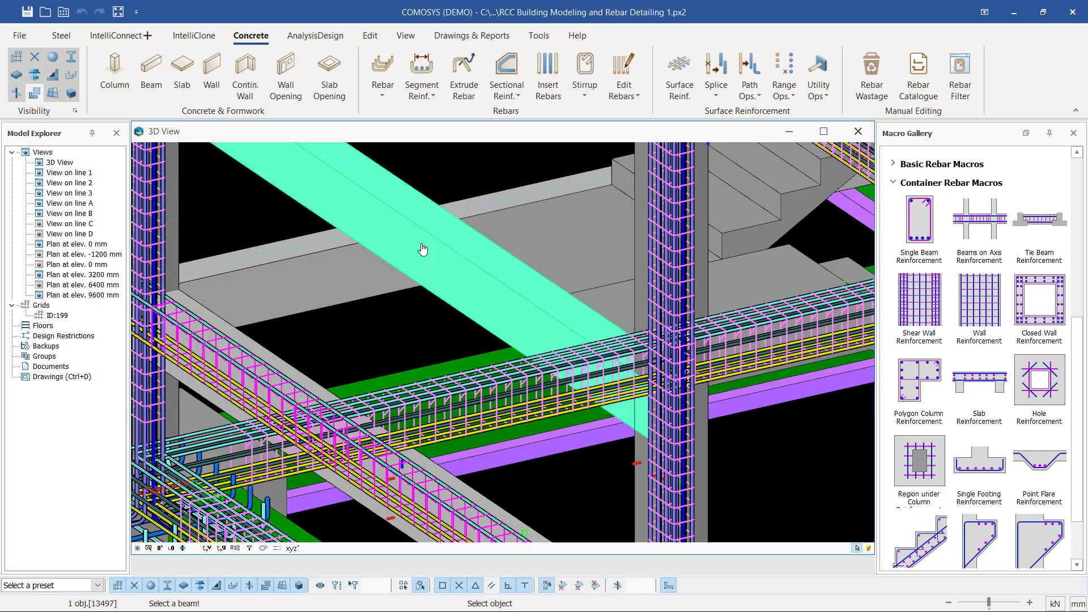
click(423, 330)
scroll(423, 330, down, 5)
- Apply Single Beam Reinforcement to the beam on grid line A between lines 2 and 3
scroll(656, 369, up, 5)
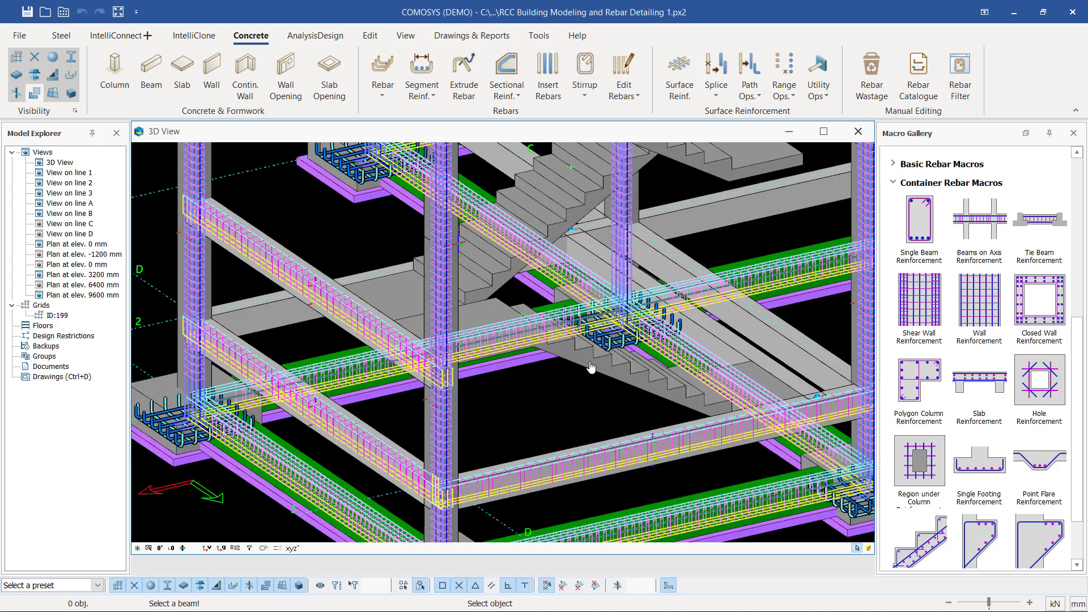
scroll(358, 340, down, 2)
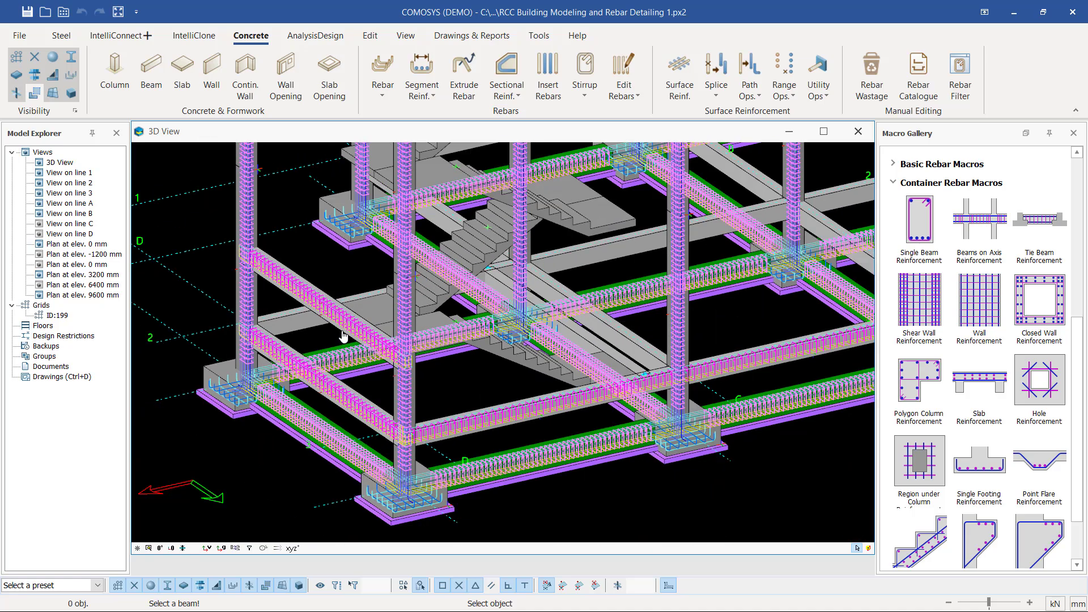
scroll(697, 312, down, 3)
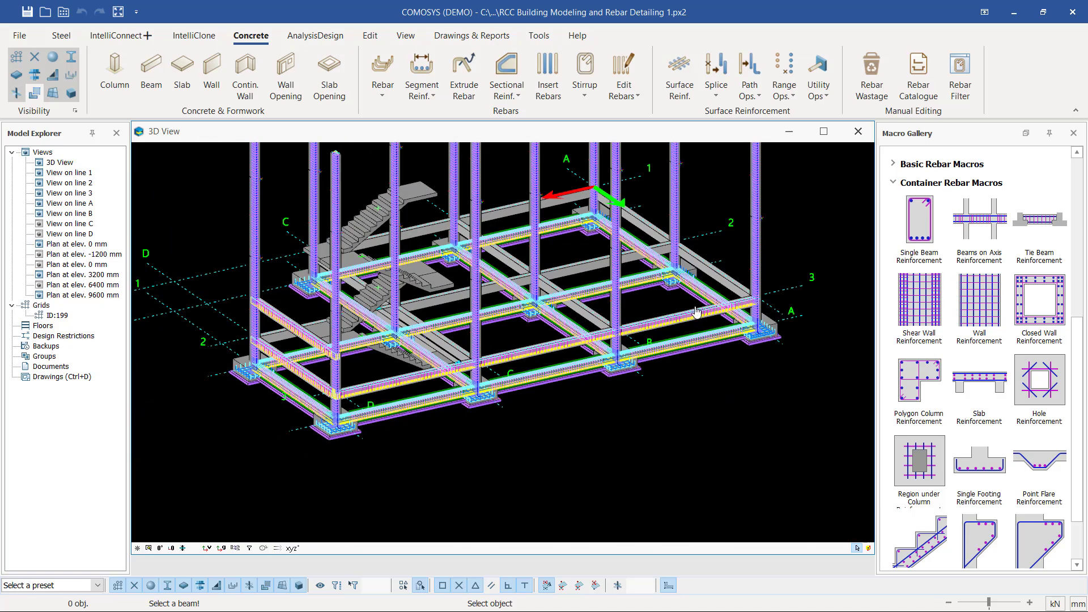
scroll(717, 287, up, 3)
scroll(731, 265, up, 5)
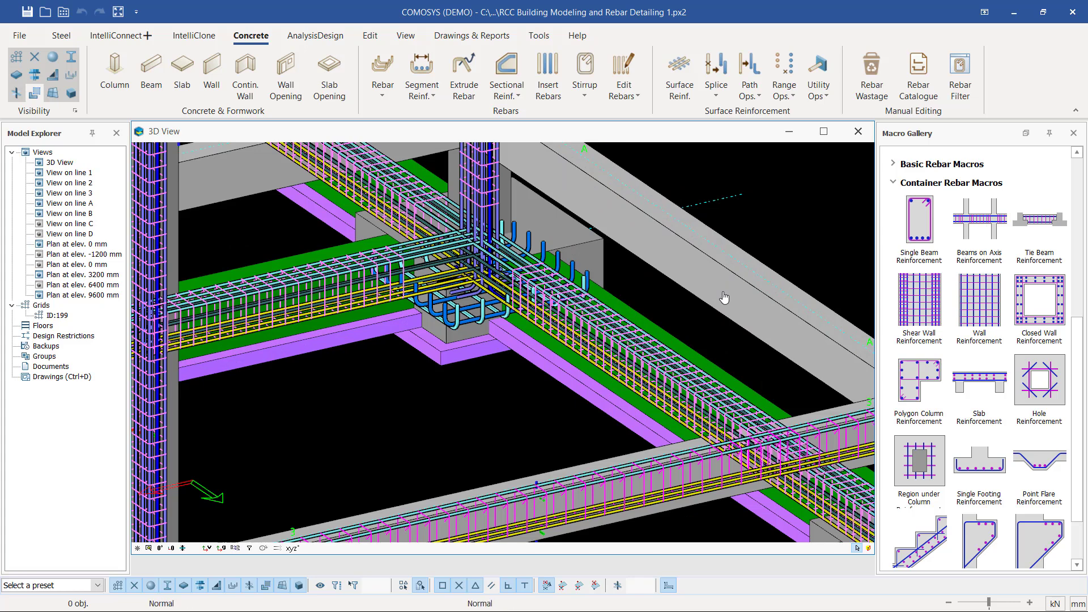
click(729, 333)
key(Escape)
- Apply Single Beam Reinforcement to the beam on grid line 2 between lines A and B
scroll(743, 382, down, 3)
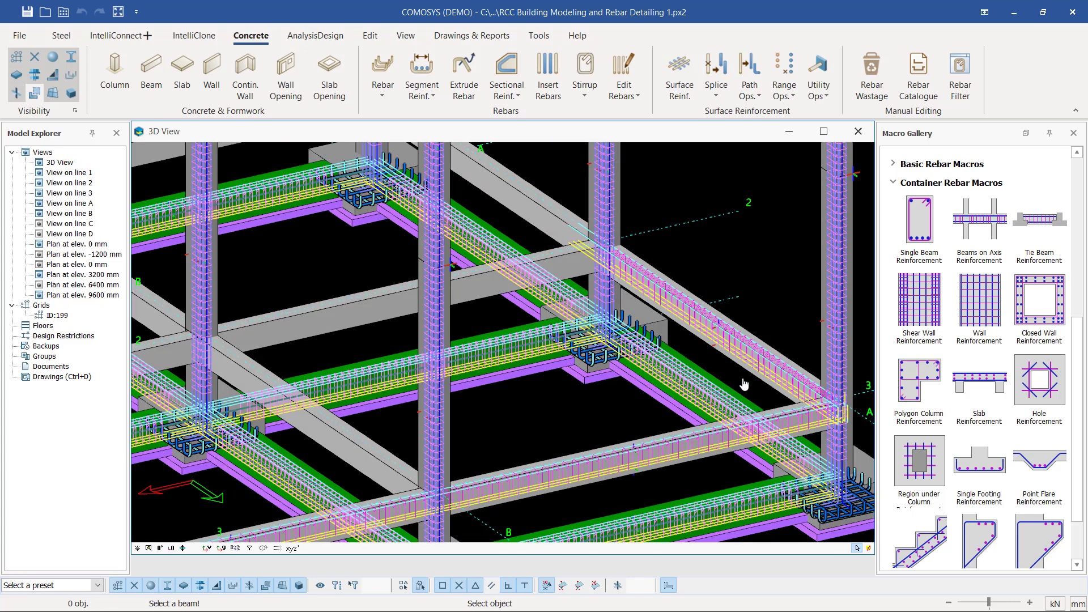
scroll(343, 323, up, 3)
click(345, 339)
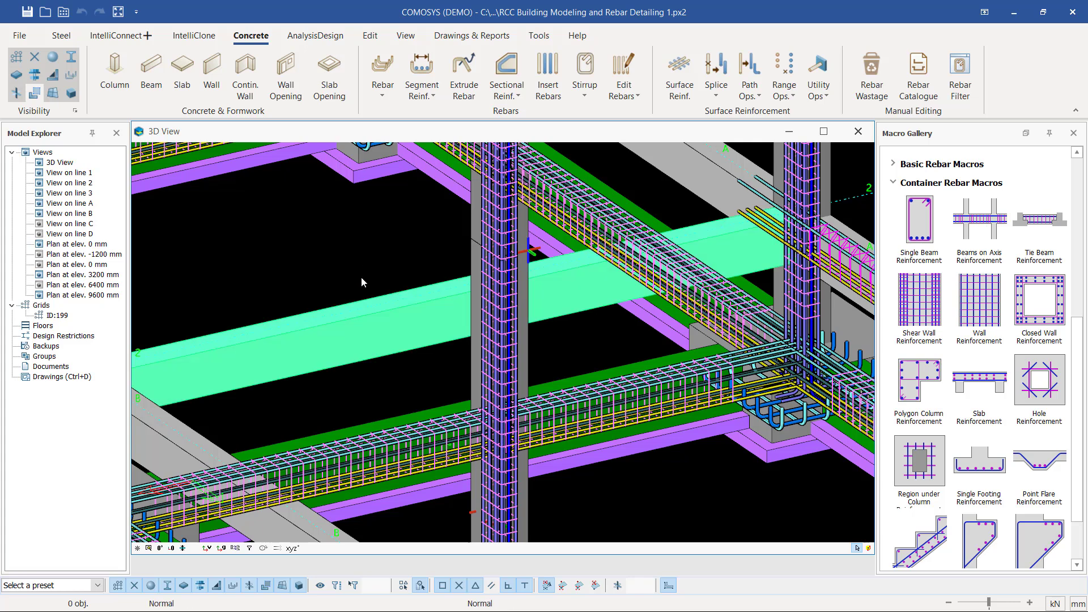
right_click(372, 236)
- Apply Single Beam Reinforcement to both beams on grid line B, between lines 2 and 3 and between lines 1 and 2
scroll(515, 210, down, 3)
scroll(439, 388, up, 3)
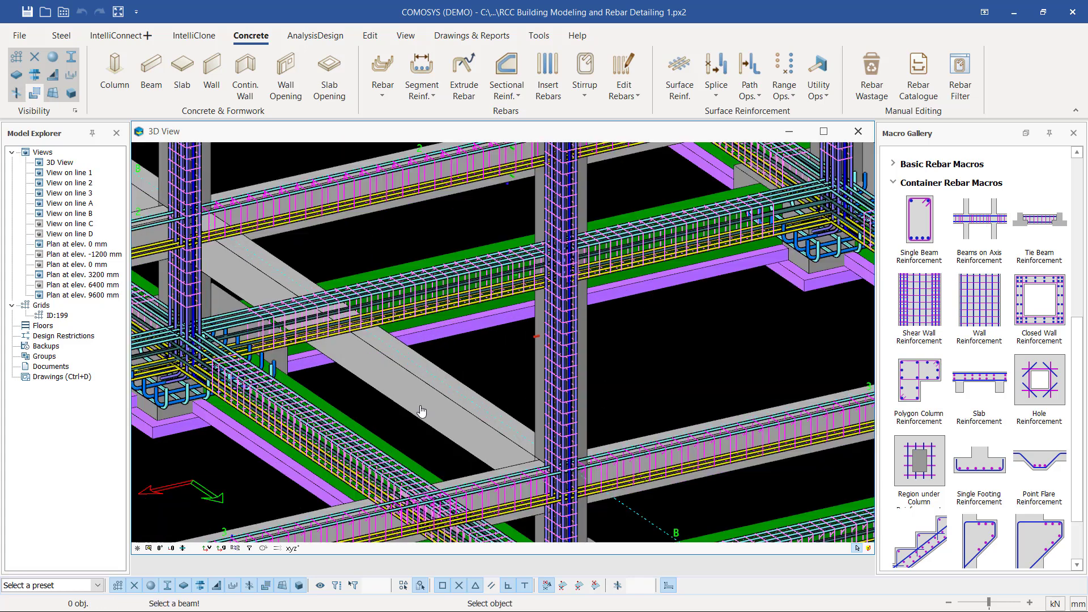
right_click(705, 362)
right_click(705, 362)
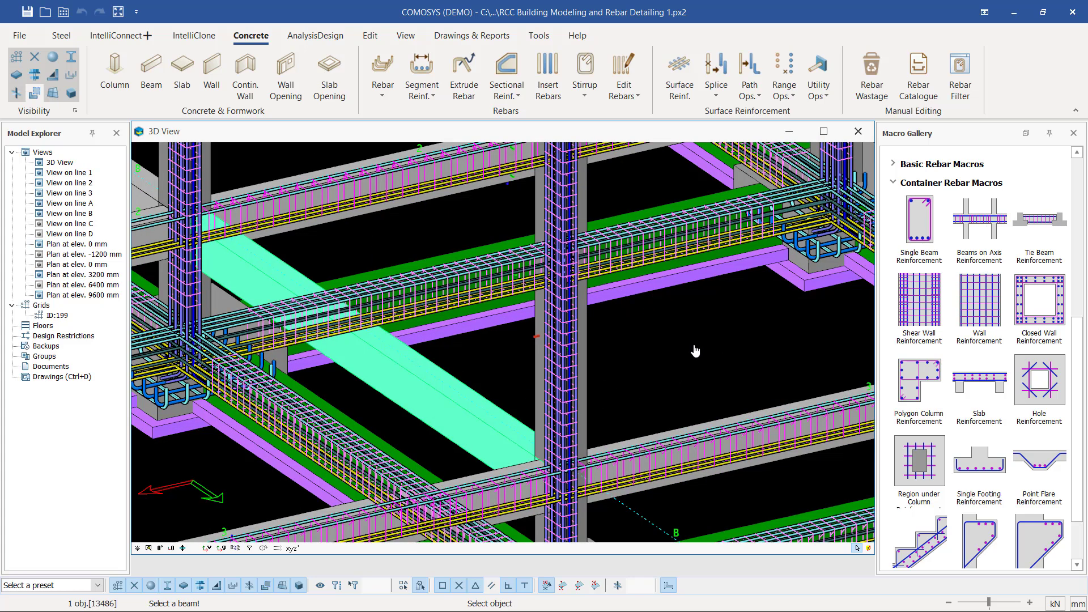
key(Escape)
scroll(697, 346, down, 3)
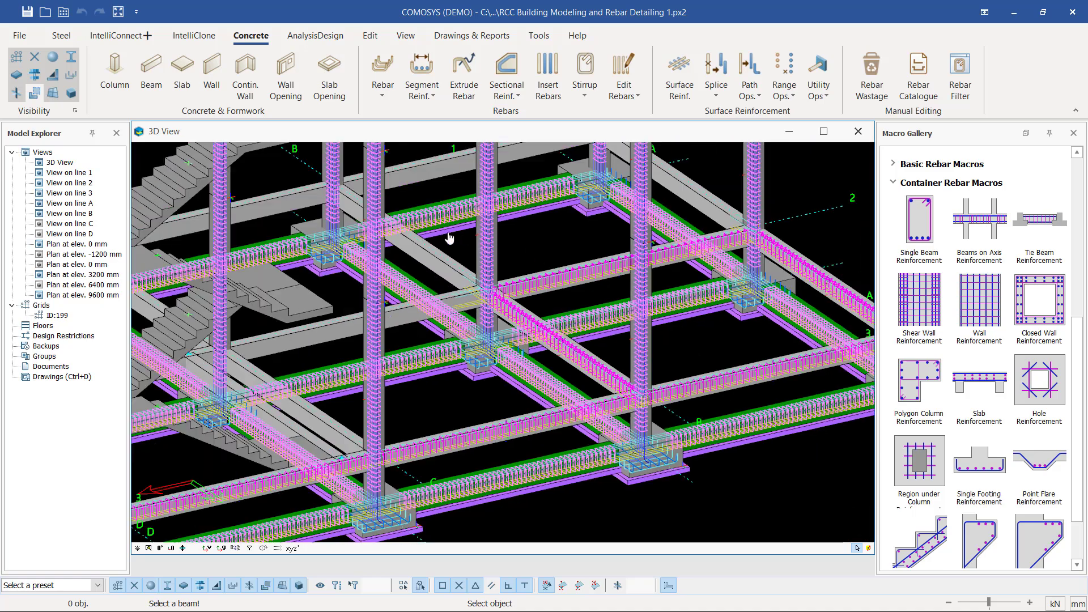
scroll(443, 302, up, 3)
click(431, 311)
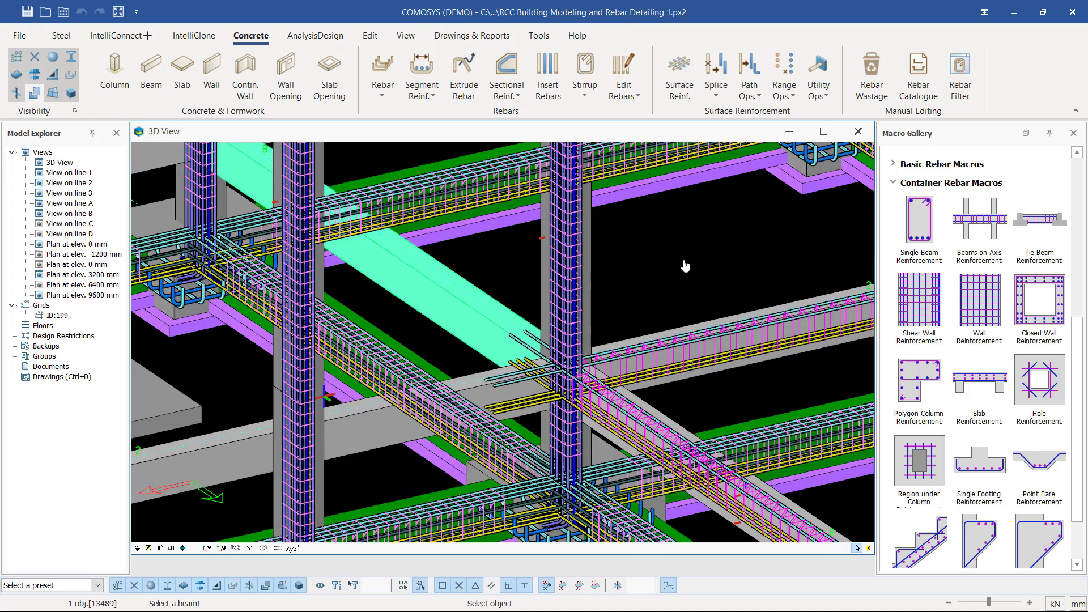
key(Escape)
- Apply Single Beam Reinforcement to the beam on grid line 1 between lines A and B and the line A beam between 1 and 2
scroll(671, 283, down, 2)
scroll(512, 214, up, 4)
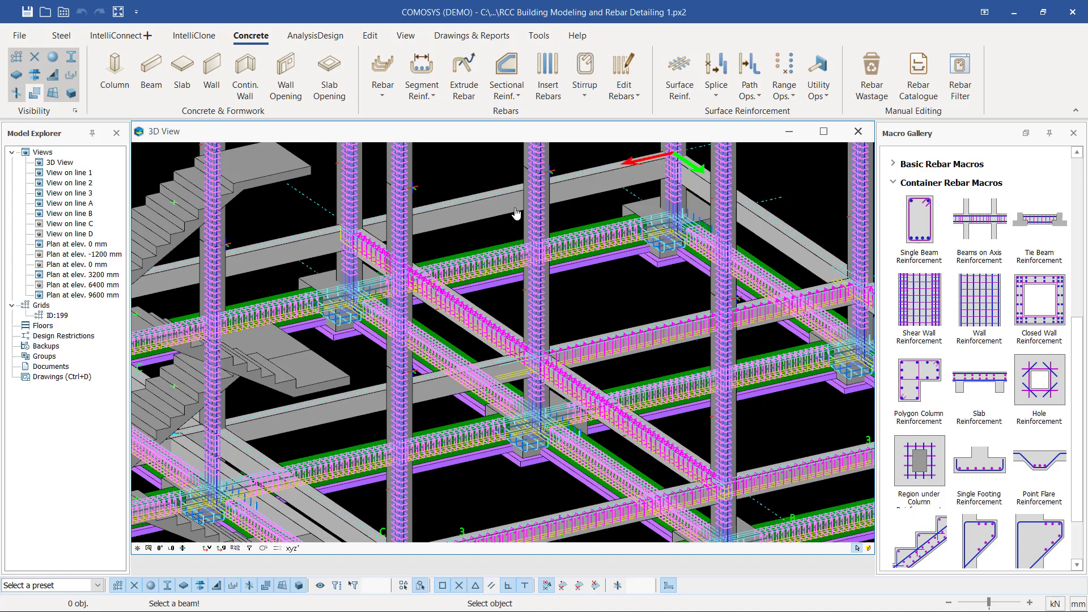
click(448, 246)
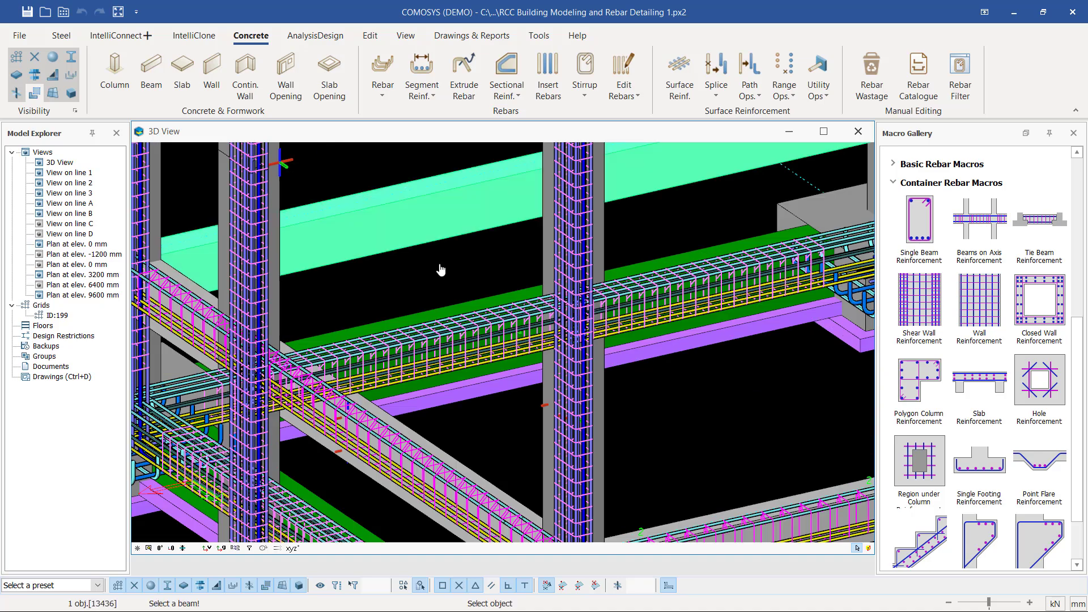
key(Escape)
scroll(437, 275, down, 2)
scroll(718, 248, up, 3)
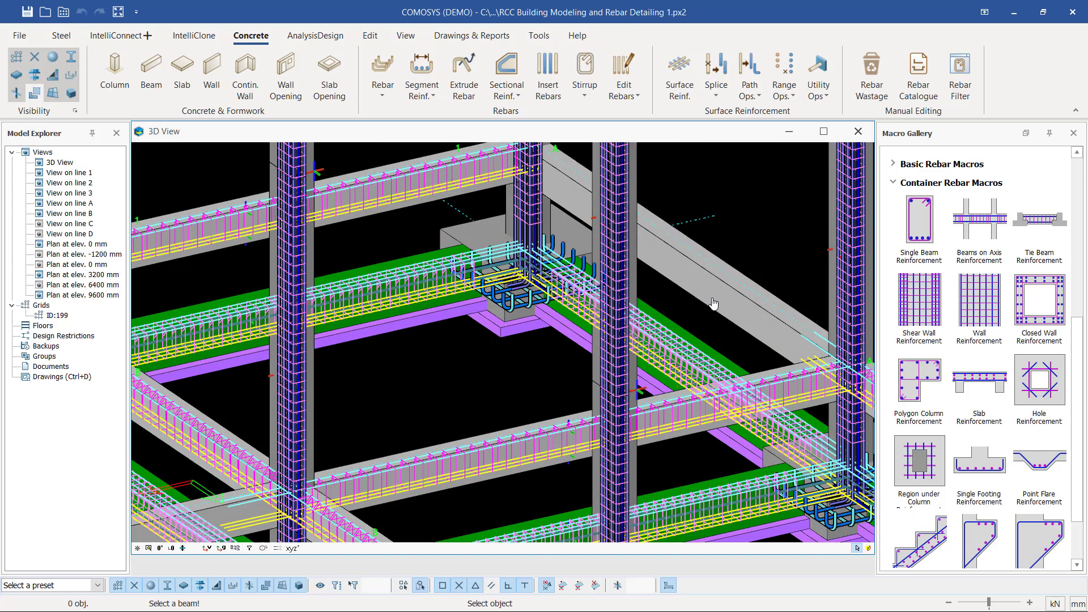
click(715, 301)
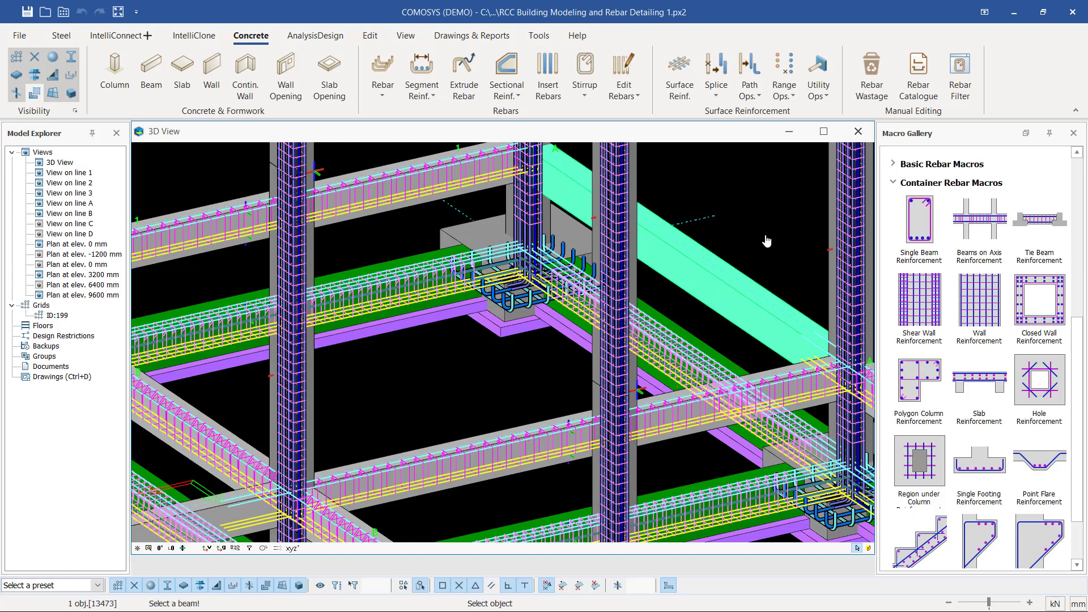
key(Escape)
- Apply Single Beam Reinforcement to the beam on grid line 1 between lines B and C
scroll(510, 210, up, 5)
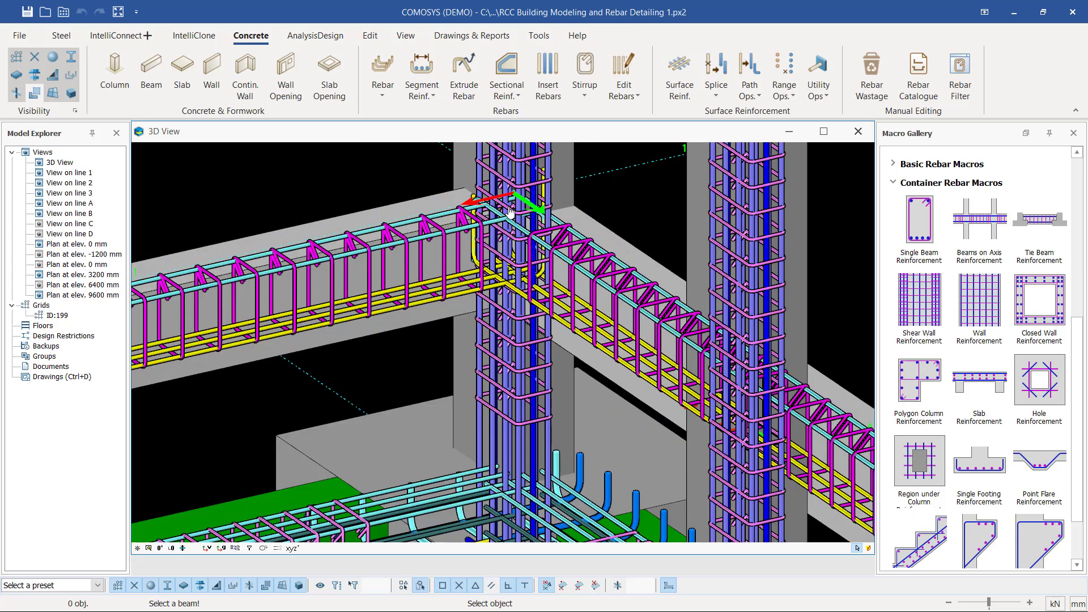
scroll(696, 267, down, 3)
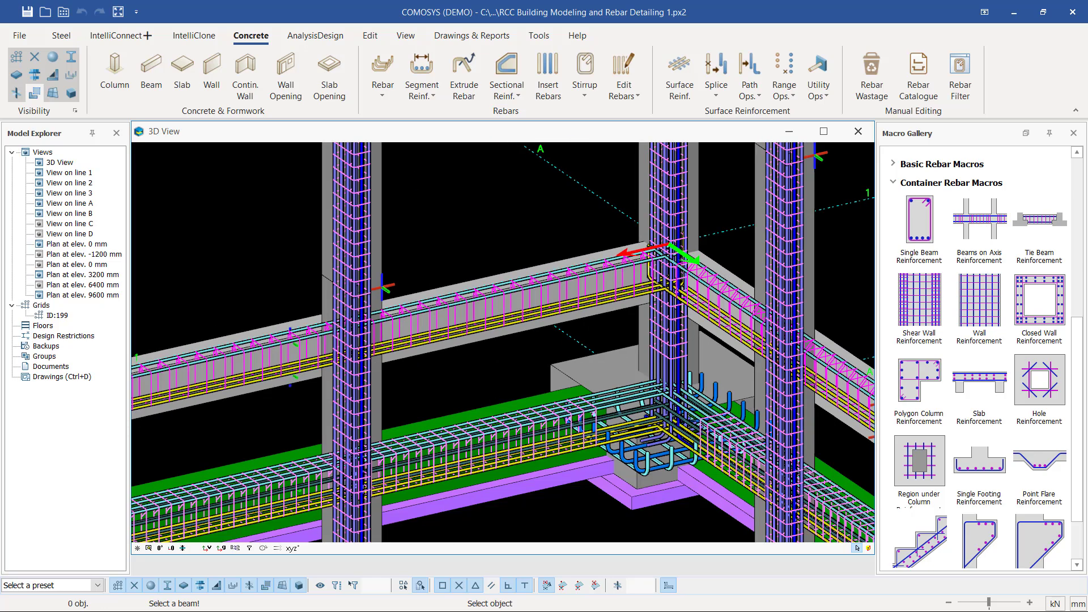
scroll(728, 267, down, 5)
scroll(499, 345, up, 5)
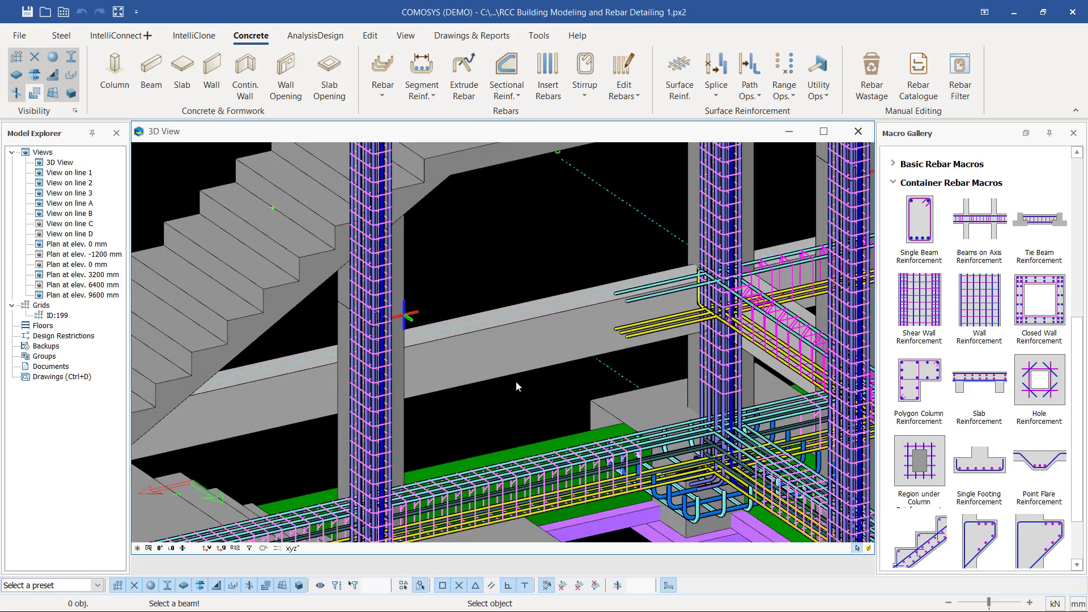
click(516, 385)
click(516, 402)
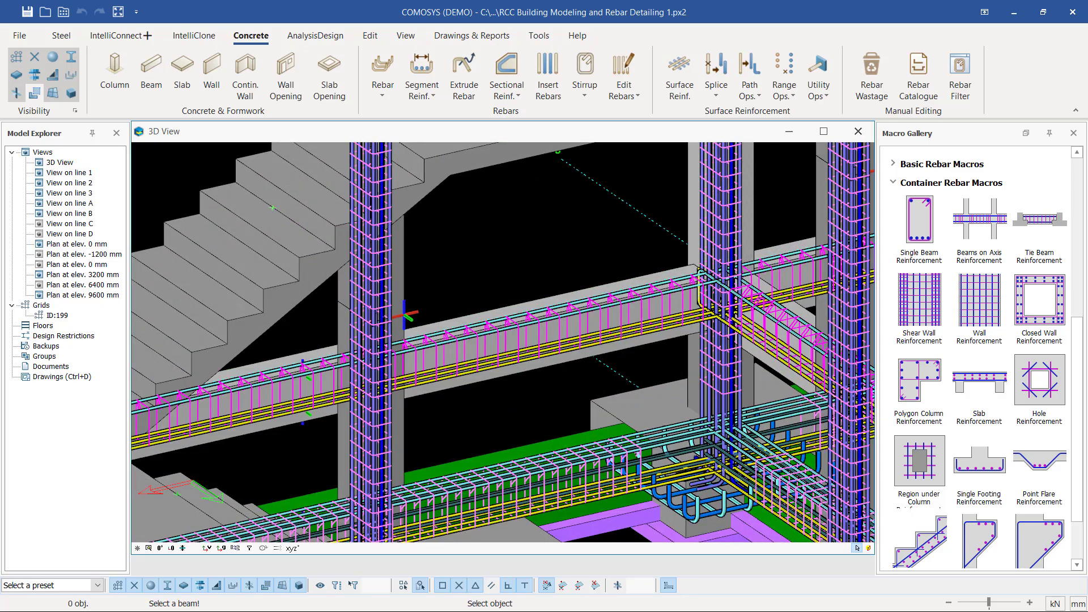
- Apply Single Beam Reinforcement to the beam on grid line 2 between lines B and C
scroll(515, 402, down, 3)
scroll(450, 306, up, 5)
scroll(451, 306, down, 4)
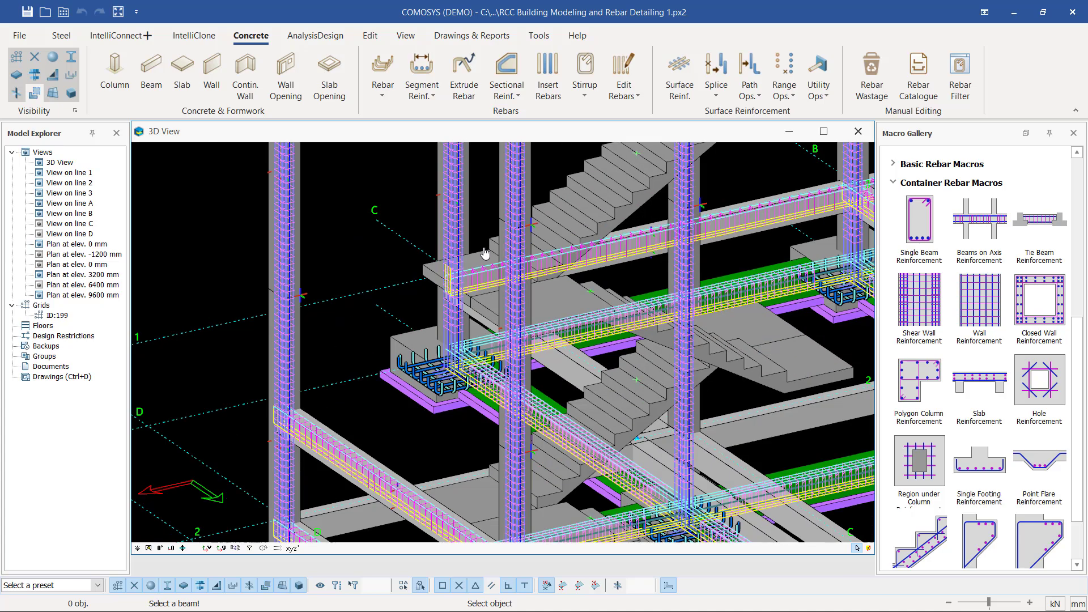
scroll(659, 363, down, 1)
scroll(659, 363, up, 2)
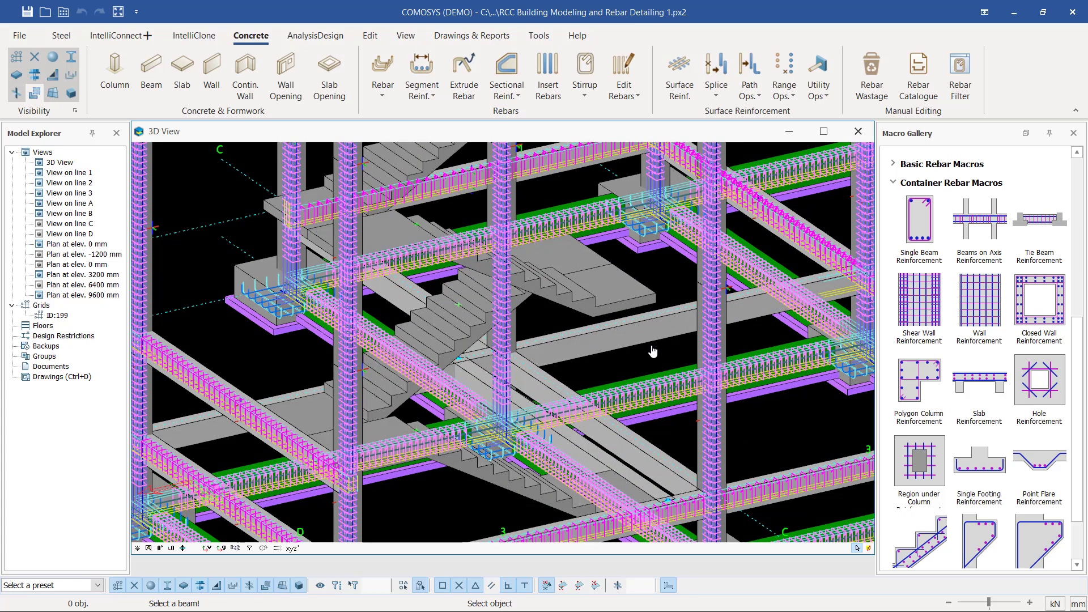
scroll(567, 347, down, 1)
scroll(561, 346, up, 3)
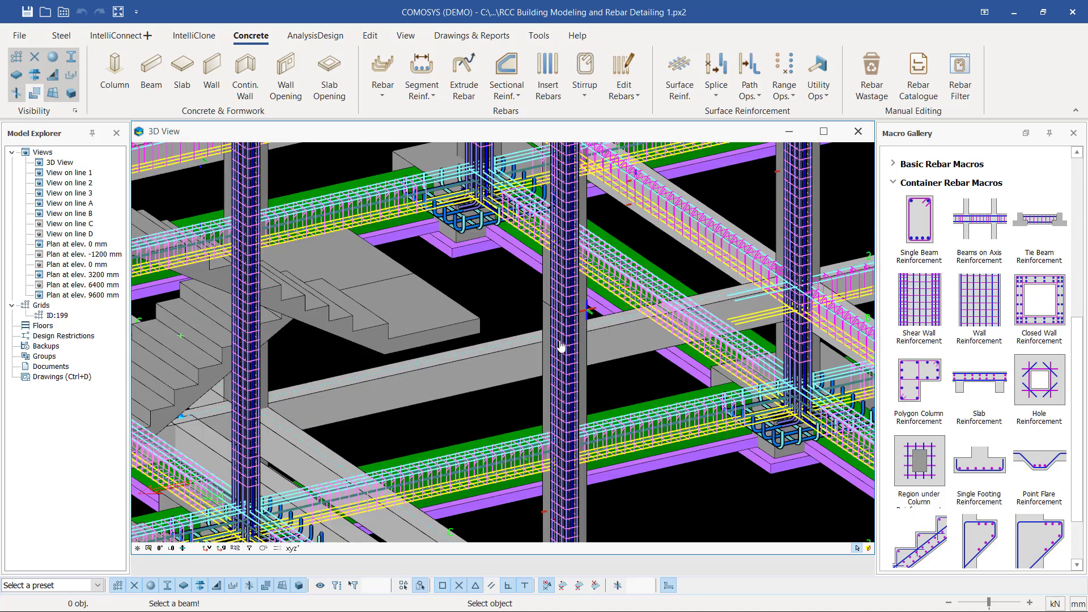
click(468, 390)
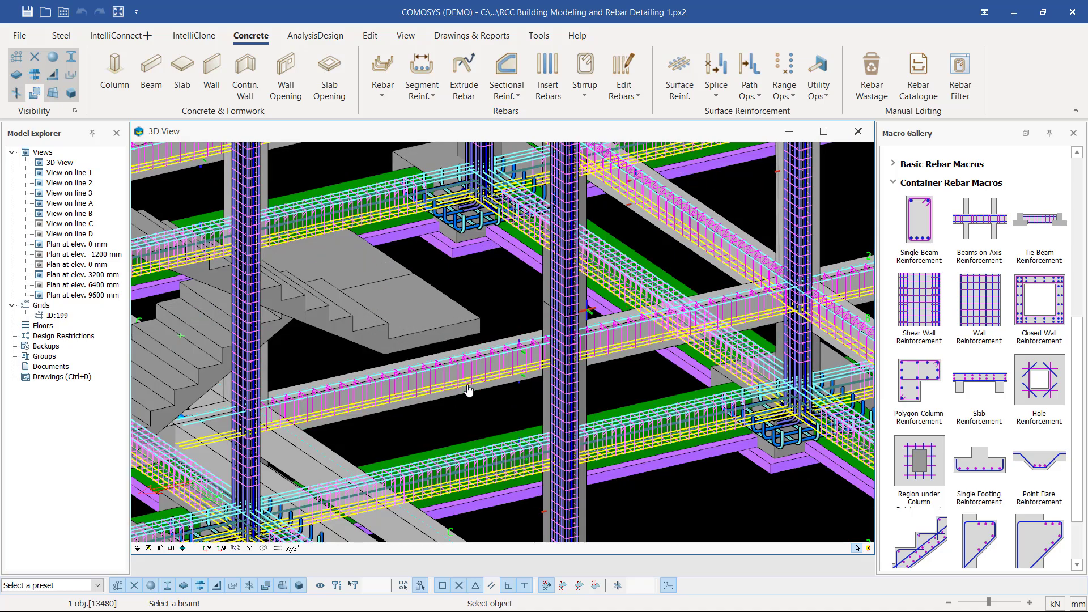
- Apply Single Beam Reinforcement to both beams on grid line C, between lines 2 and 3 and between lines 1 and 2
scroll(565, 311, down, 1)
scroll(521, 445, up, 3)
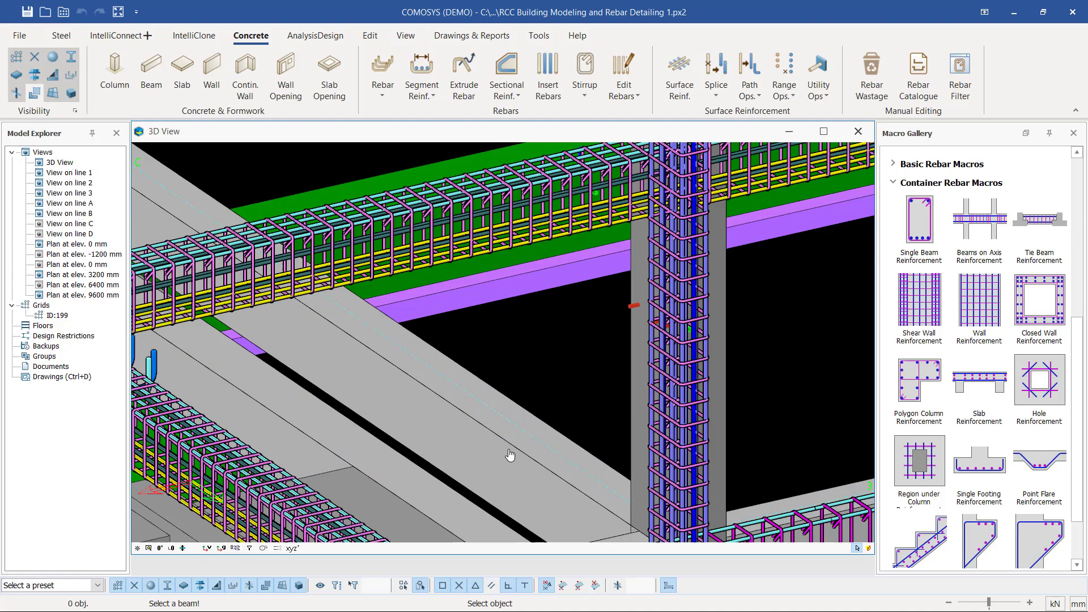
click(552, 347)
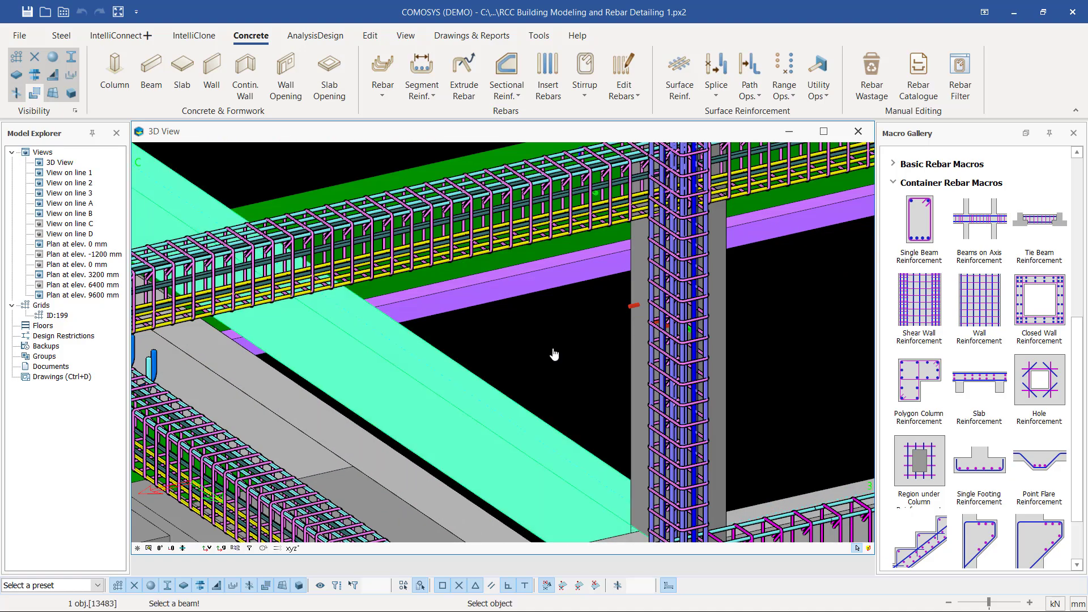
scroll(569, 352, down, 2)
scroll(391, 255, up, 4)
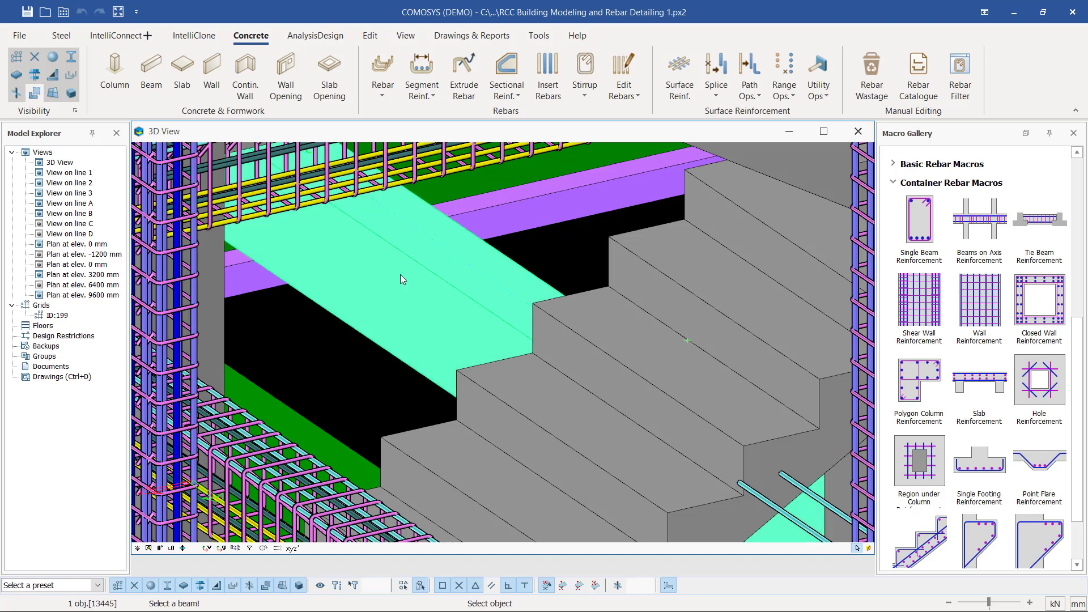
click(401, 279)
scroll(556, 255, down, 2)
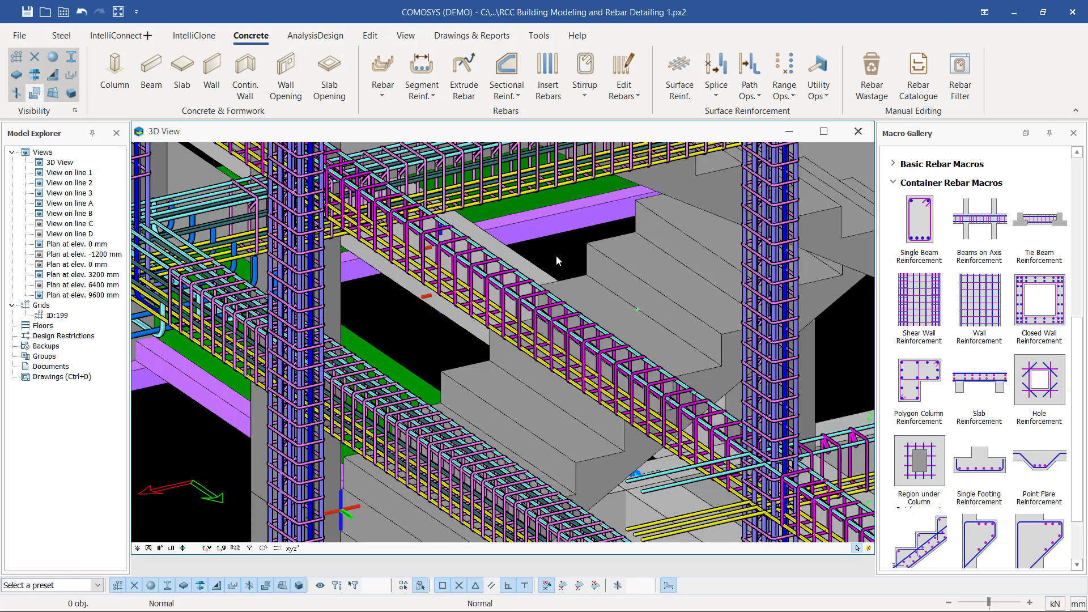
- Apply Single Beam Reinforcement to the stair-side beam running parallel to grid line C between lines 2 and 3
click(603, 345)
middle_drag(590, 348, 397, 352)
scroll(282, 265, down, 5)
middle_drag(415, 255, 533, 291)
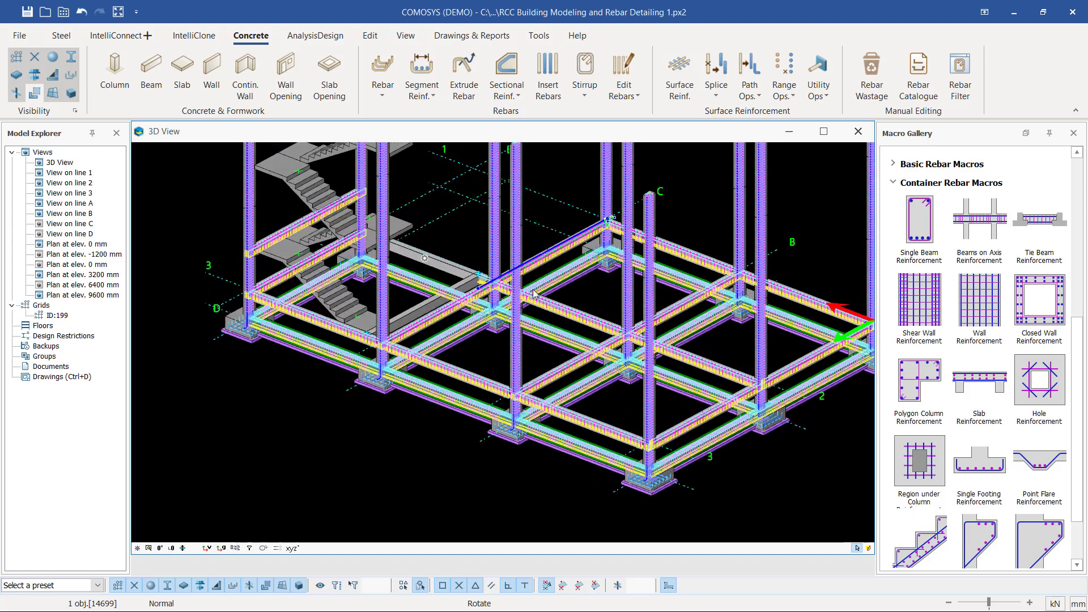
scroll(446, 301, up, 3)
scroll(445, 301, up, 3)
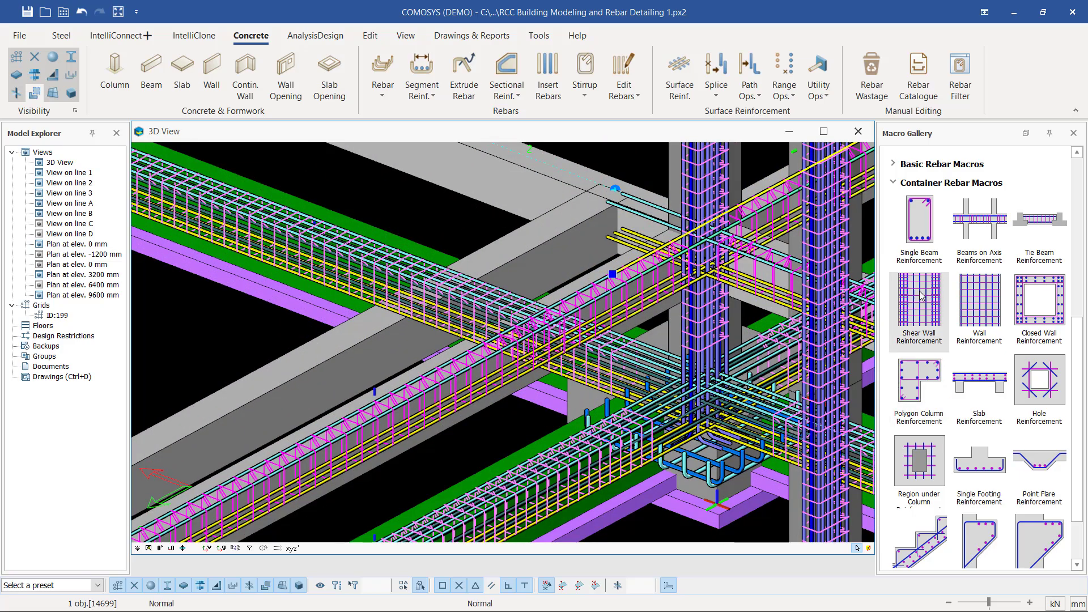
click(923, 227)
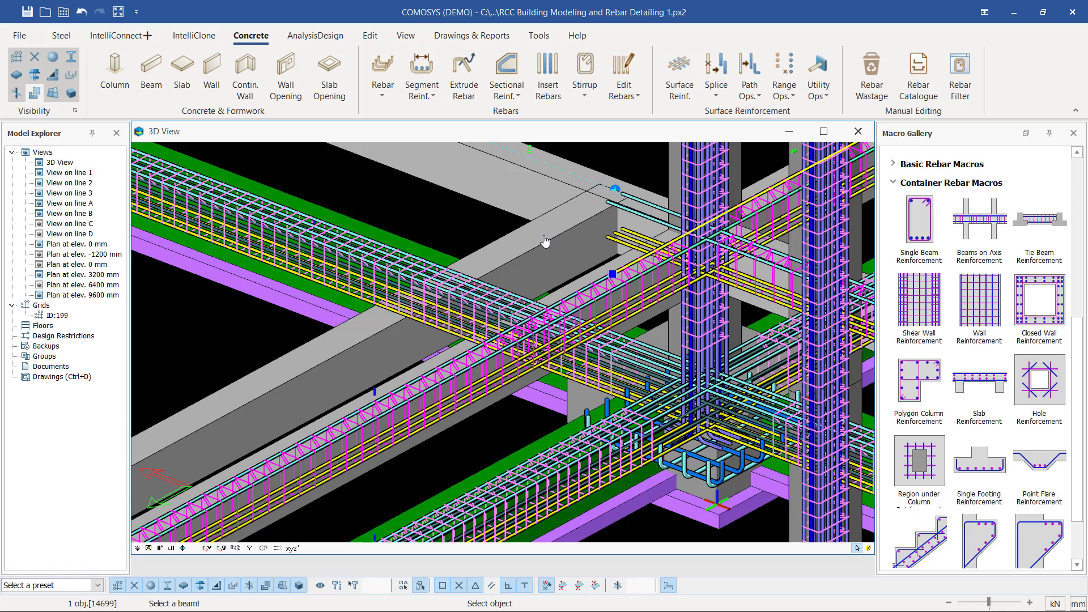
click(545, 241)
click(438, 216)
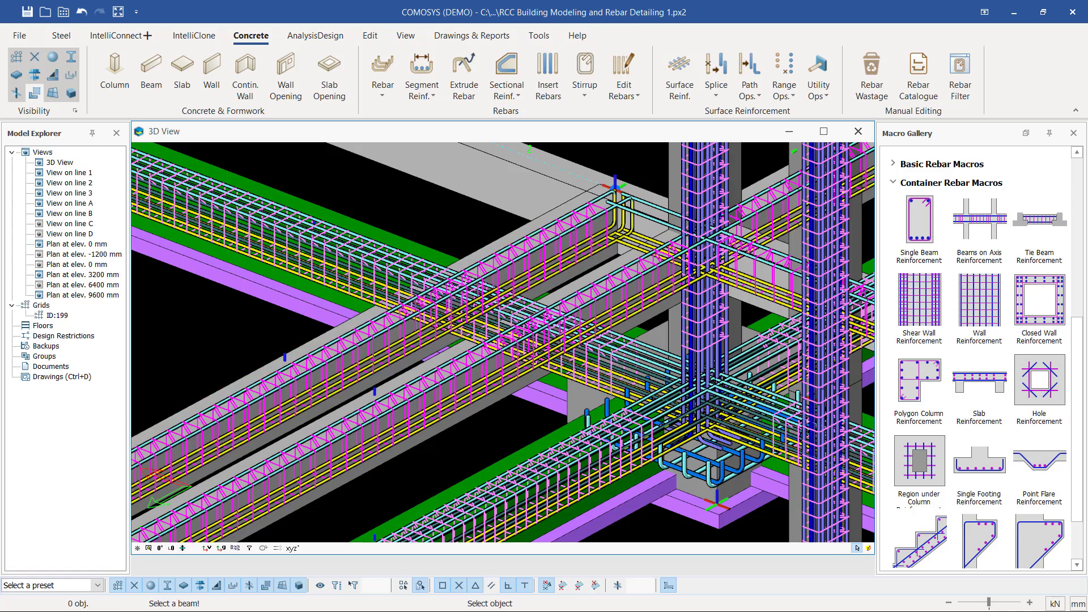
- Apply Single Beam Reinforcement to the beam on grid line 2 between lines C and D
scroll(438, 216, down, 5)
scroll(452, 291, up, 3)
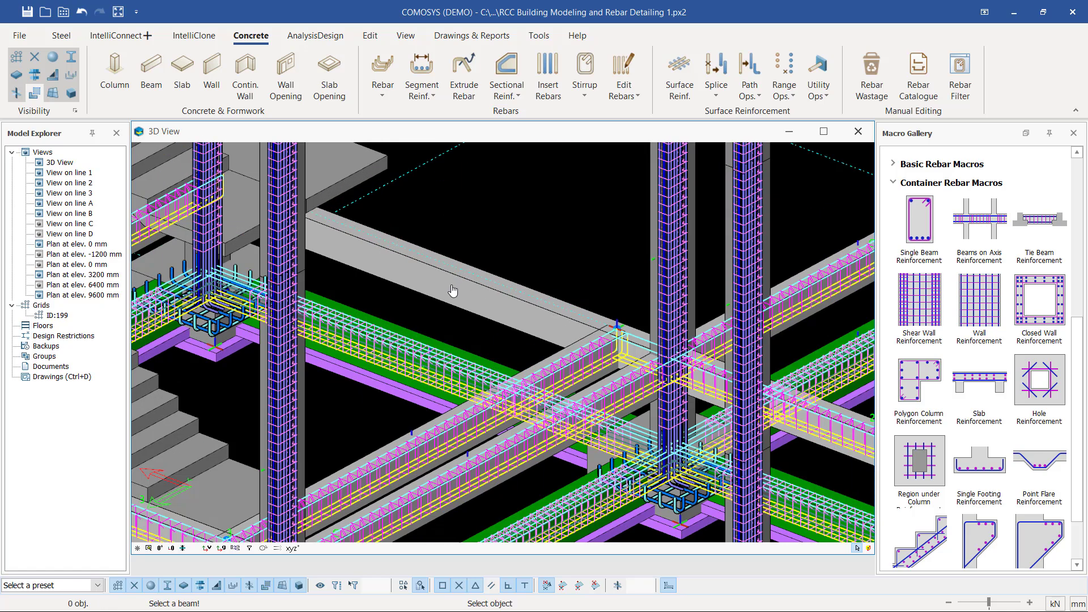
click(554, 223)
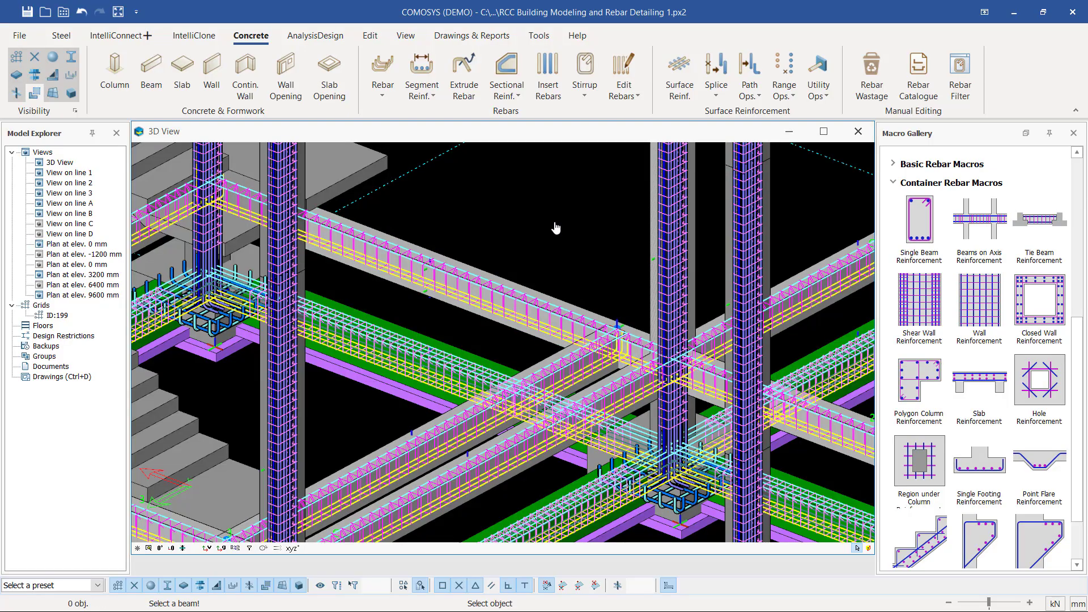
- Examine the rebar in the lowest beam level from several sides, including the line 1 beam between B and C
scroll(555, 227, down, 4)
middle_drag(555, 227, 317, 259)
scroll(630, 317, up, 5)
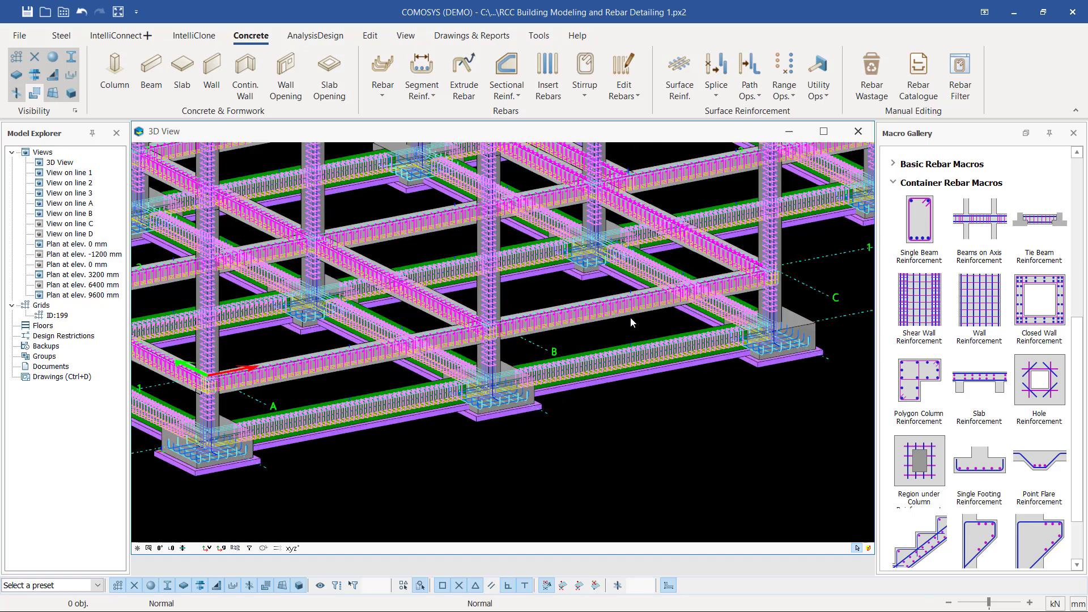
click(669, 298)
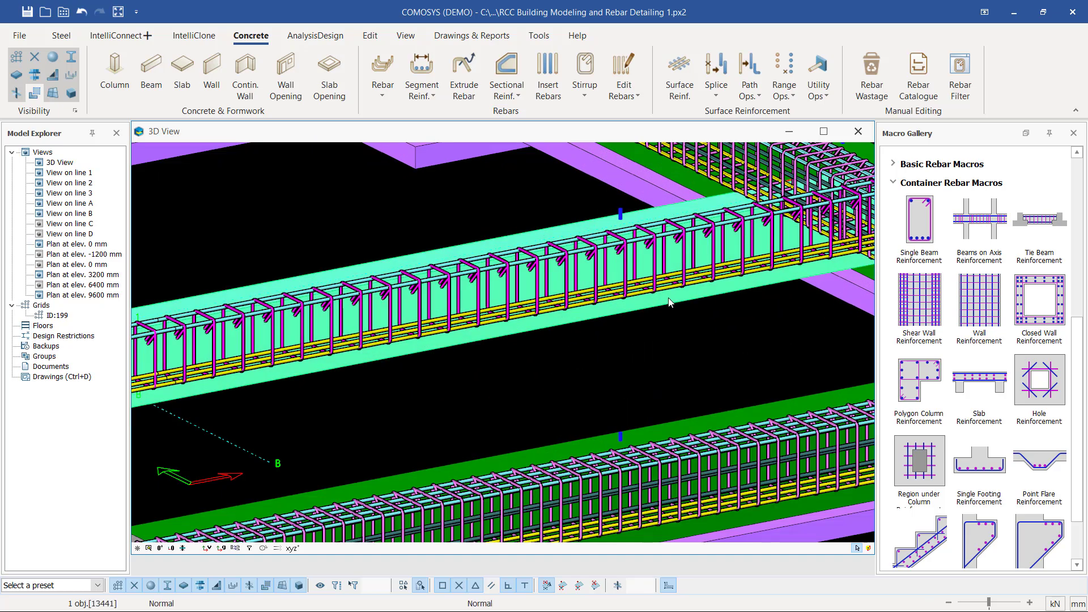
scroll(621, 352, down, 5)
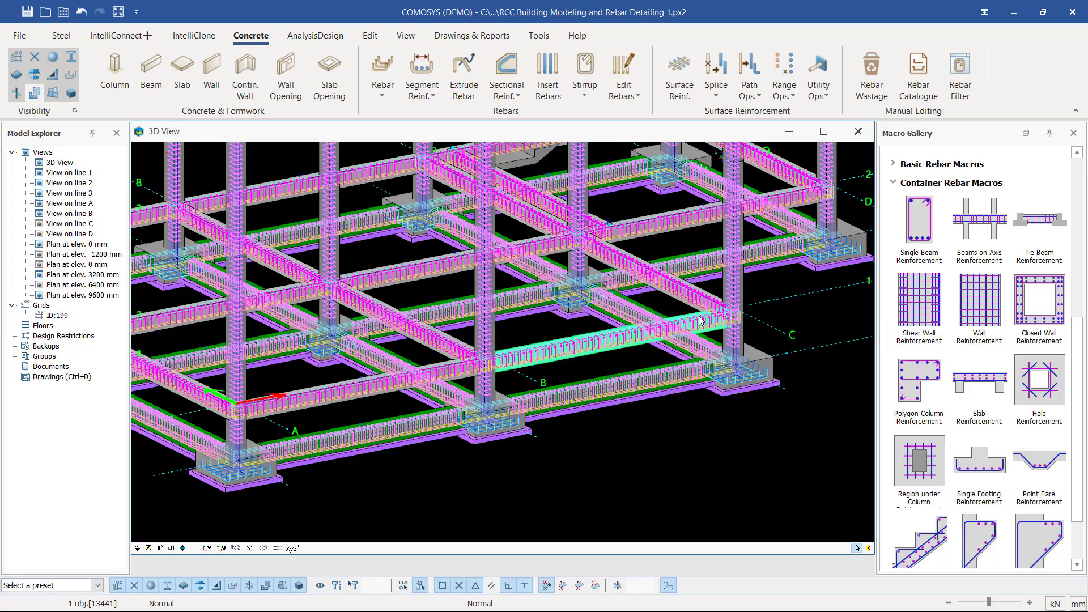
scroll(760, 331, up, 6)
scroll(759, 334, down, 5)
scroll(657, 303, up, 6)
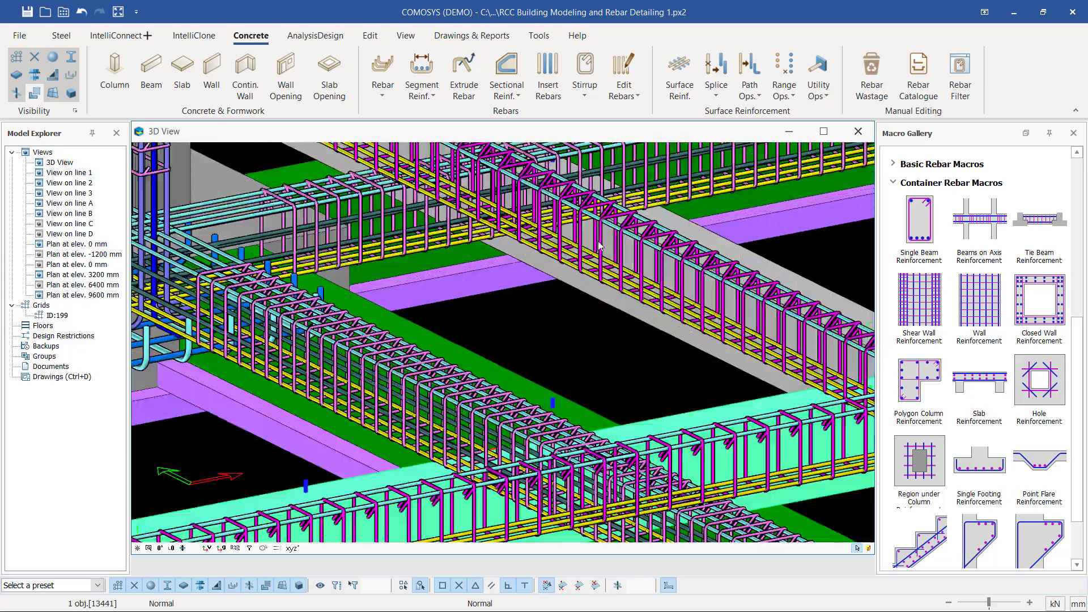
scroll(657, 303, down, 2)
scroll(684, 321, down, 6)
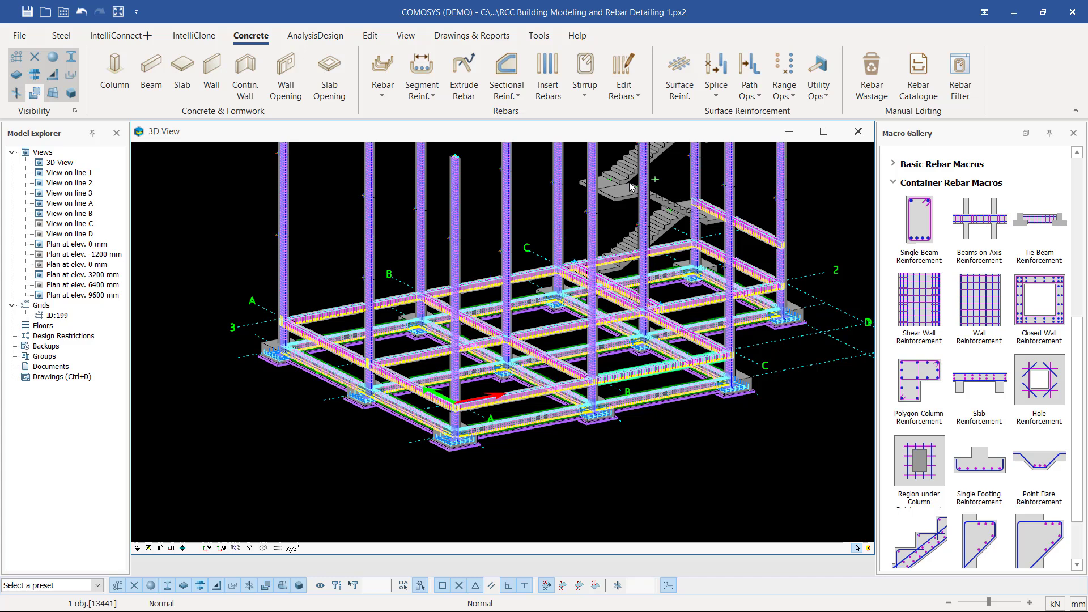
click(811, 166)
scroll(582, 386, down, 3)
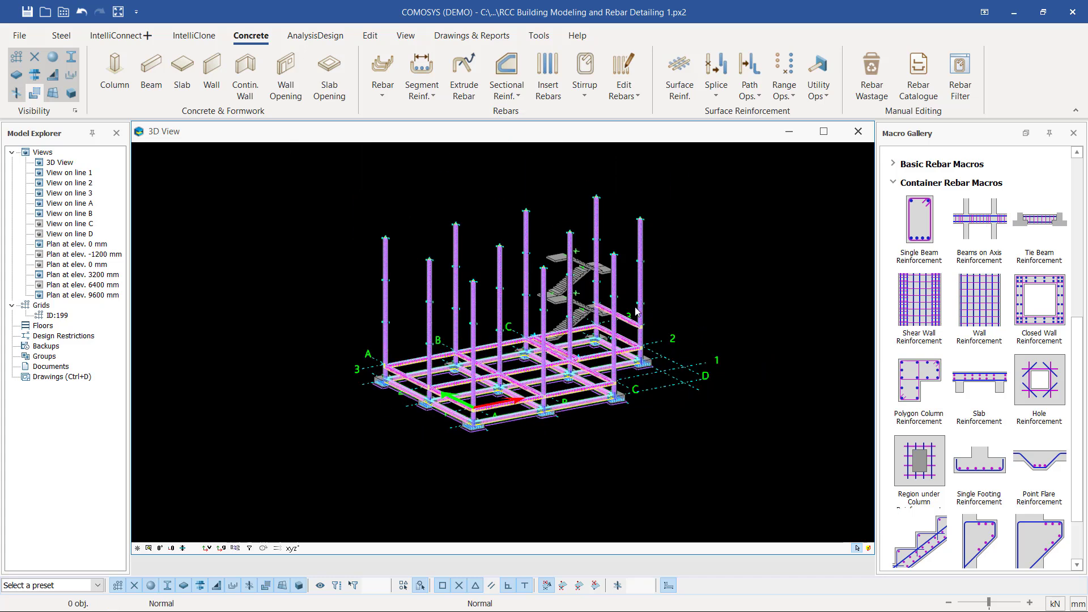
- Show all hidden objects of the building in the 3D view
scroll(637, 311, up, 2)
right_click(712, 251)
click(748, 342)
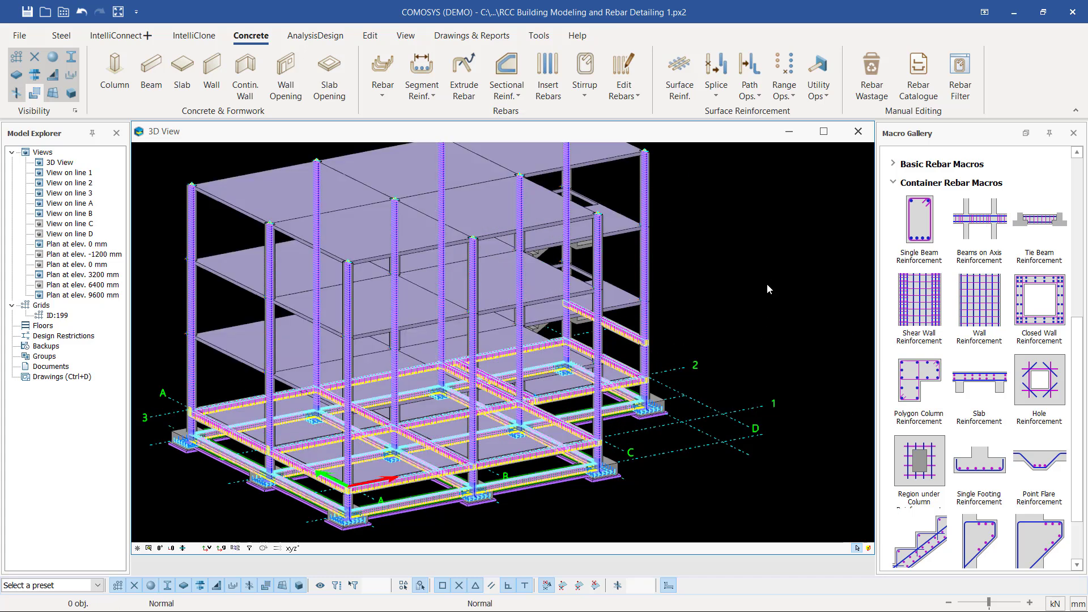
- Select the line 1 beam between B and C and extend the selection to all objects of the same color
scroll(546, 448, up, 6)
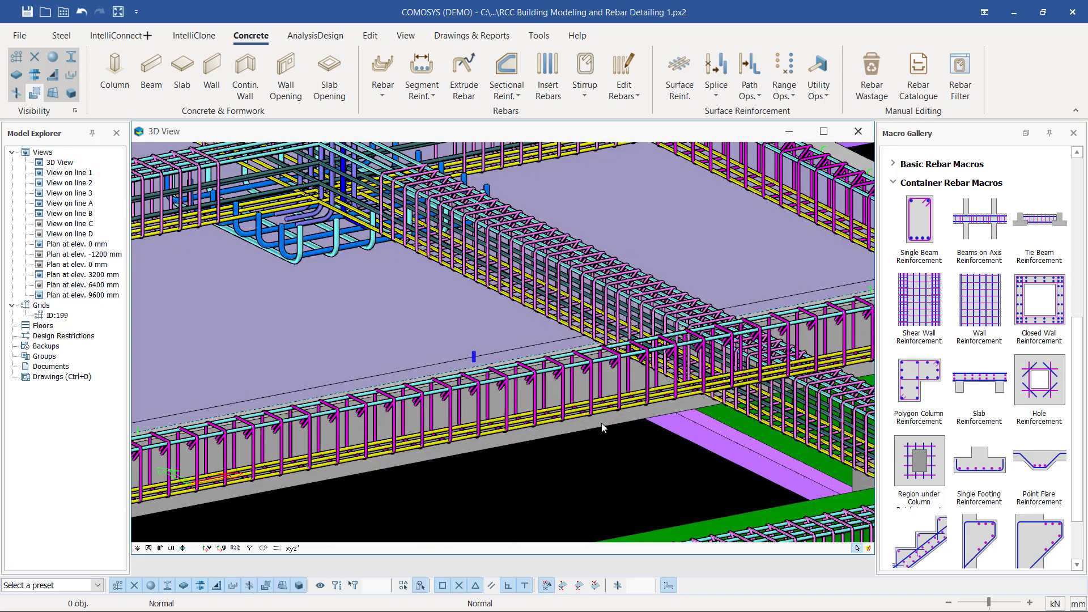
click(601, 421)
scroll(542, 454, down, 5)
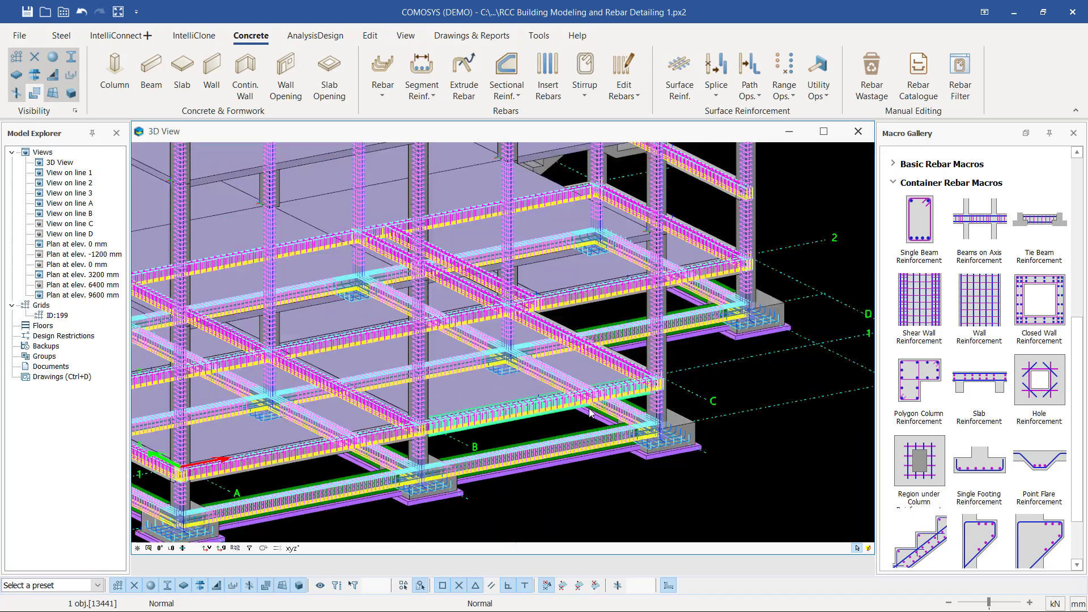
scroll(744, 439, down, 4)
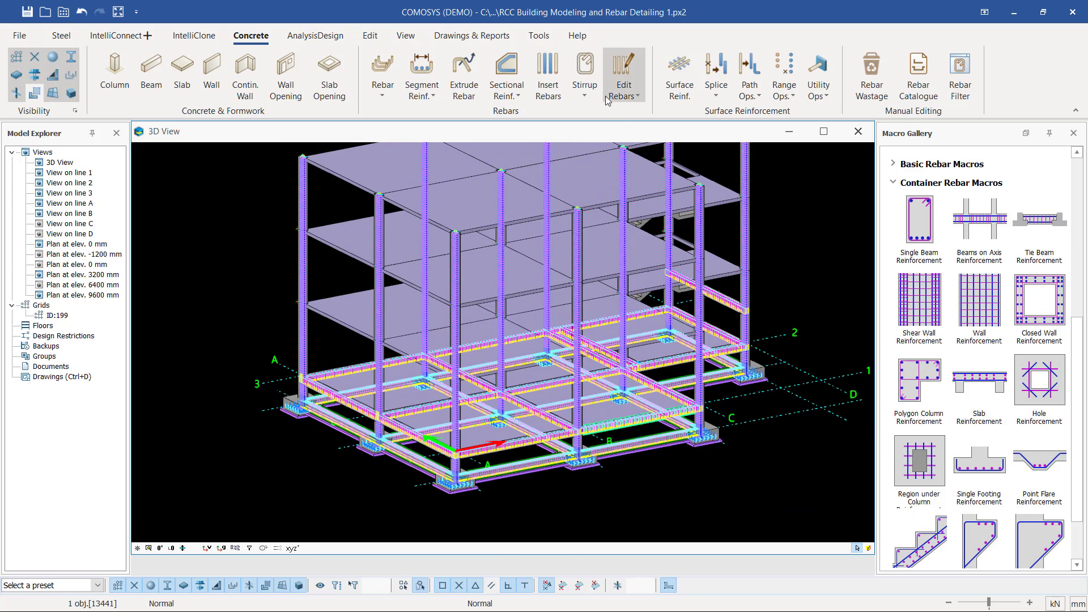
click(370, 35)
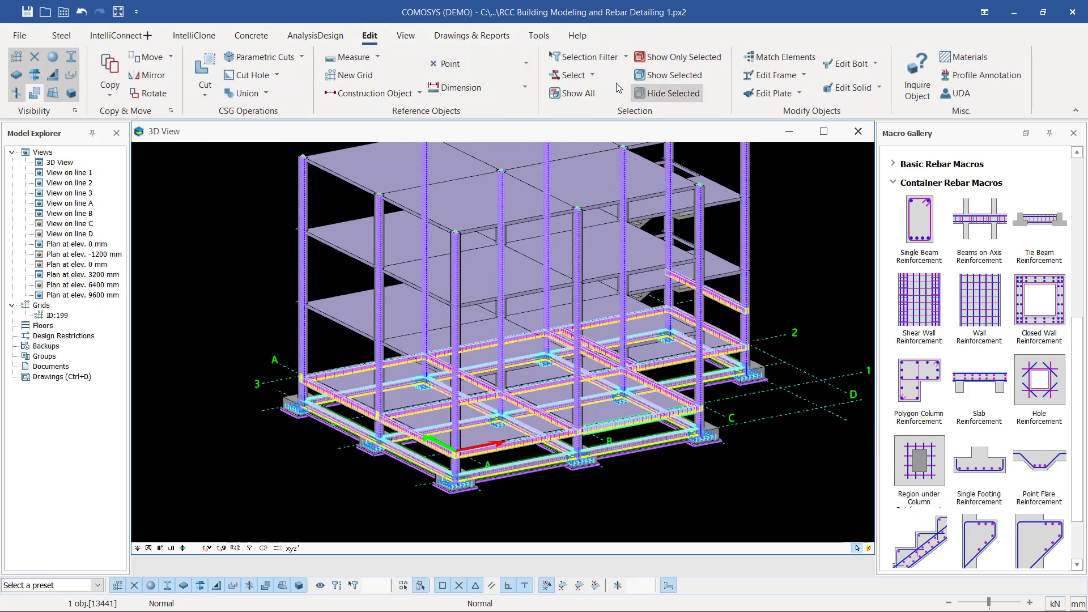
click(592, 75)
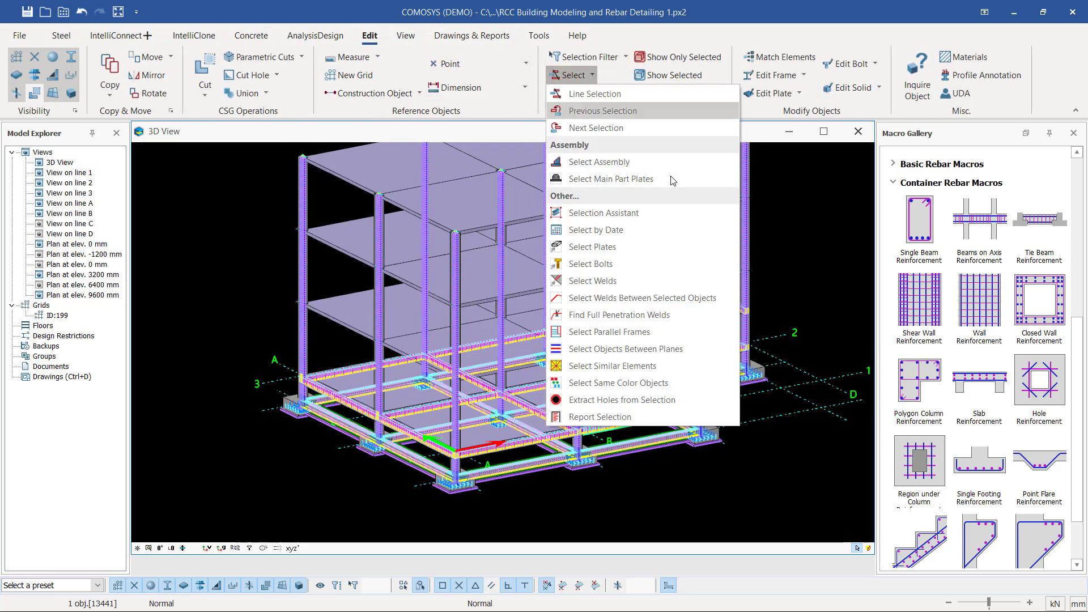
click(621, 387)
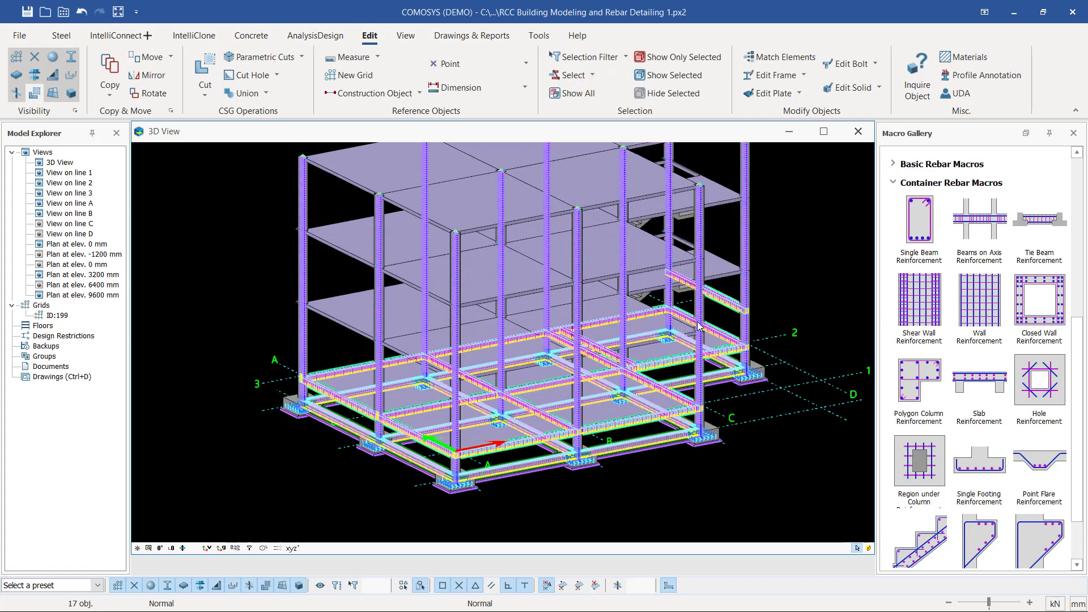
- Copy the selected reinforced beams linearly by 3200 mm in Z with a count of 3, and end the copy command
scroll(787, 290, up, 5)
scroll(748, 307, down, 5)
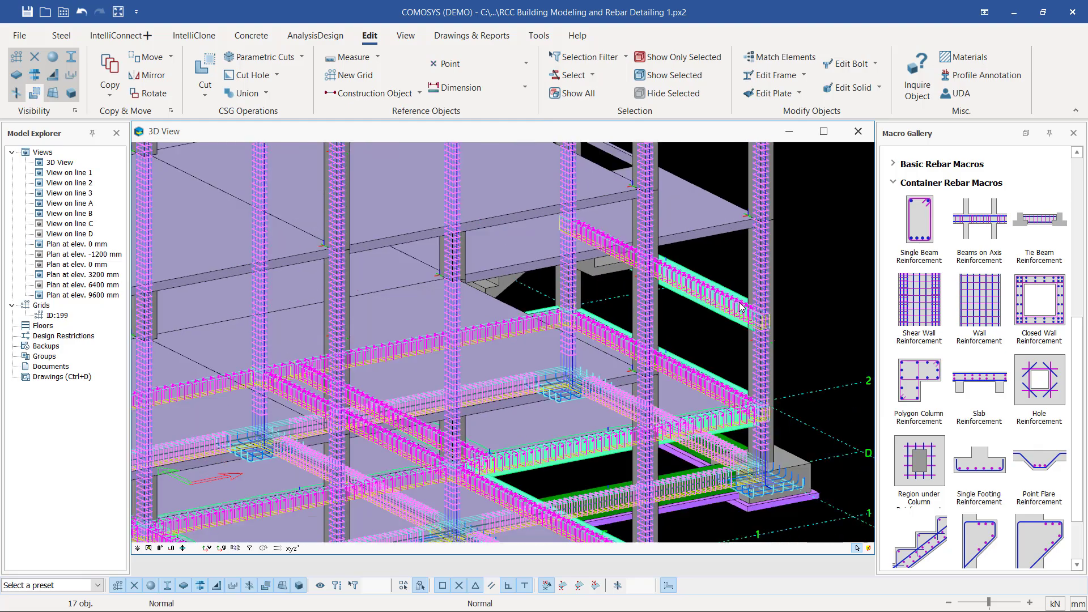
scroll(455, 395, up, 5)
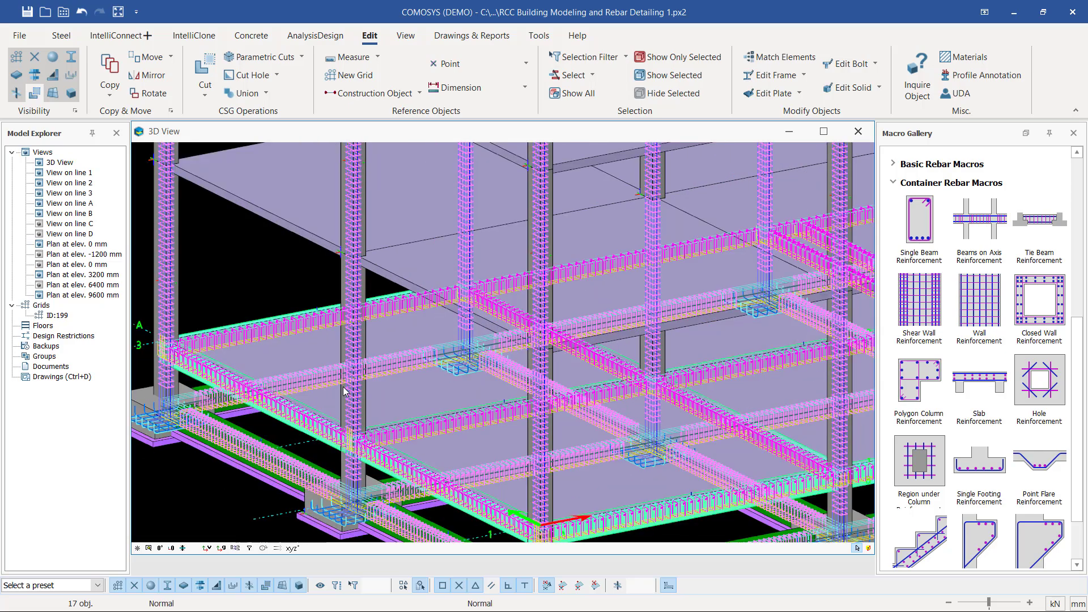
scroll(352, 401, down, 5)
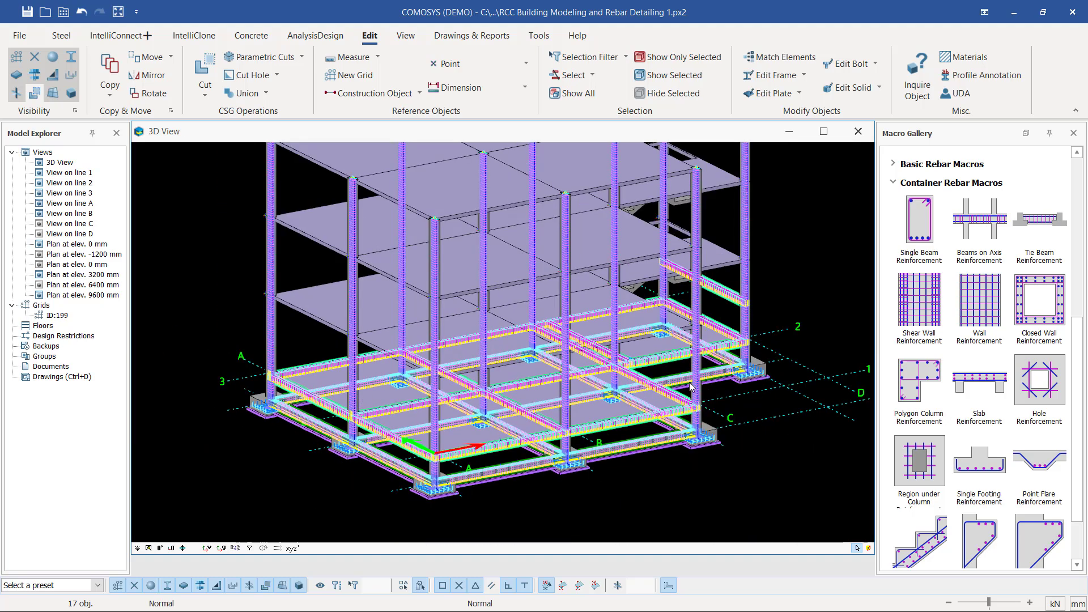
right_click(788, 216)
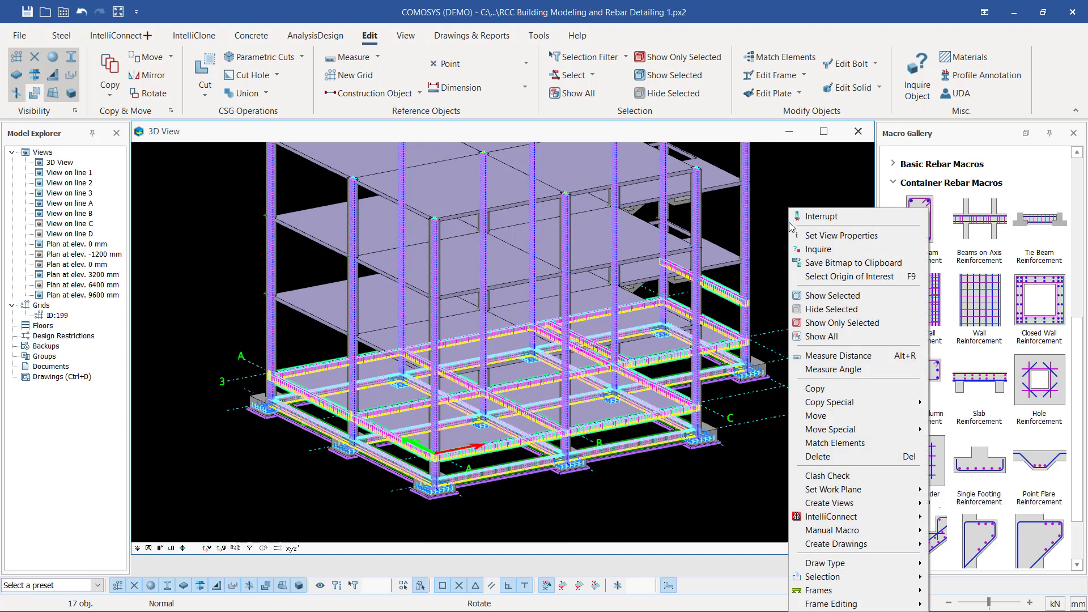
mouse_move(840, 403)
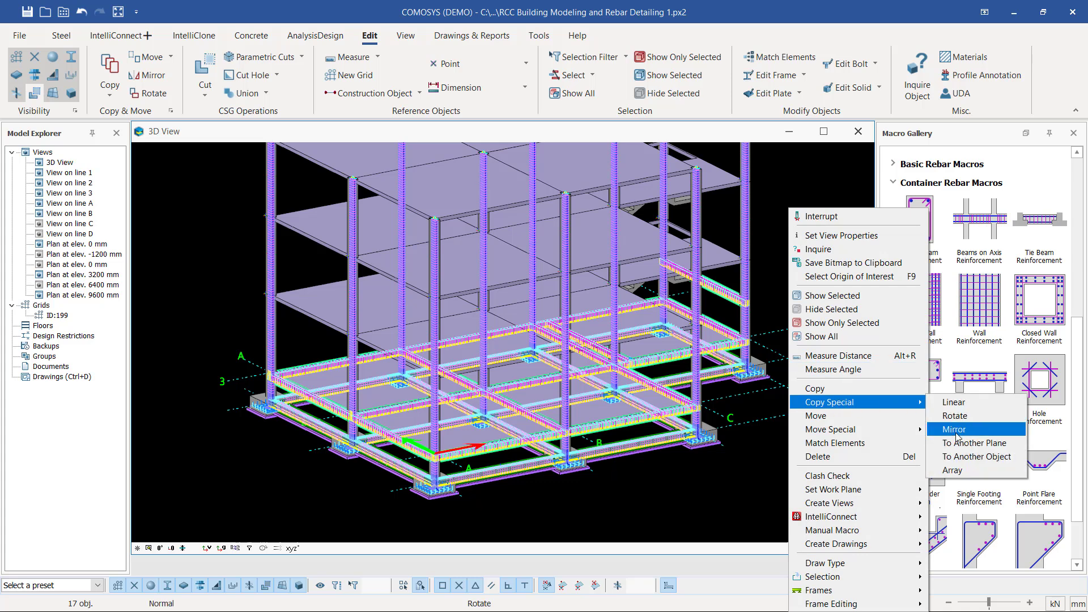
click(965, 404)
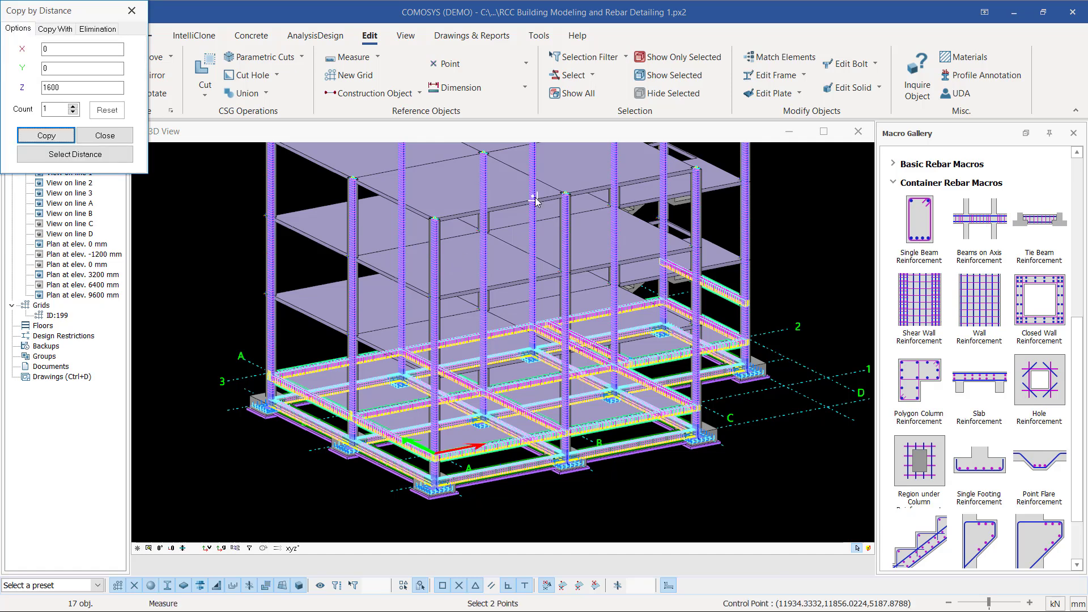
double_click(43, 88)
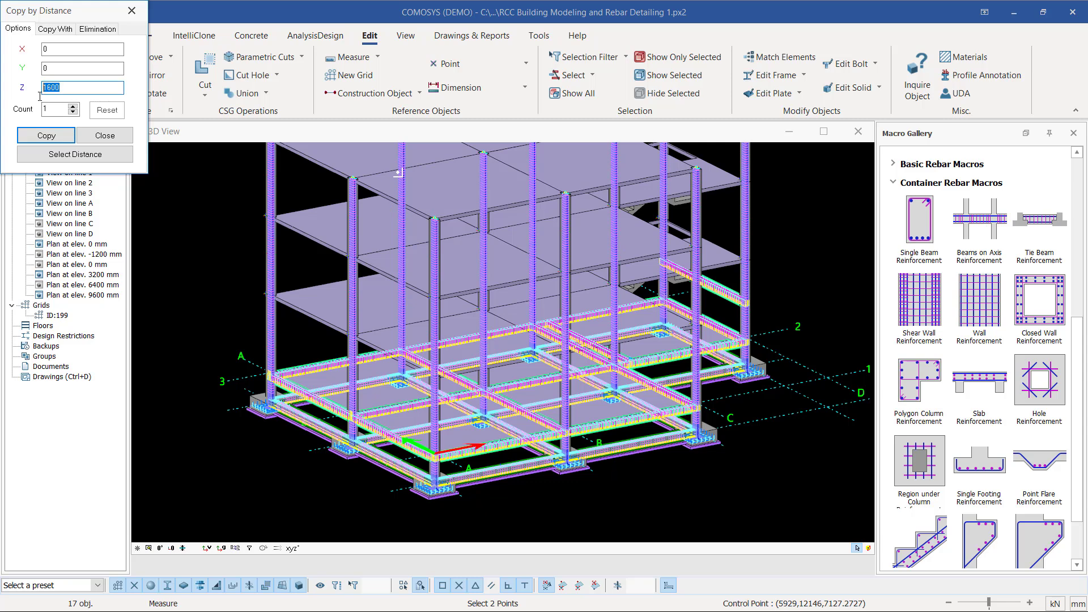
text(32)
click(73, 106)
click(73, 106)
click(46, 136)
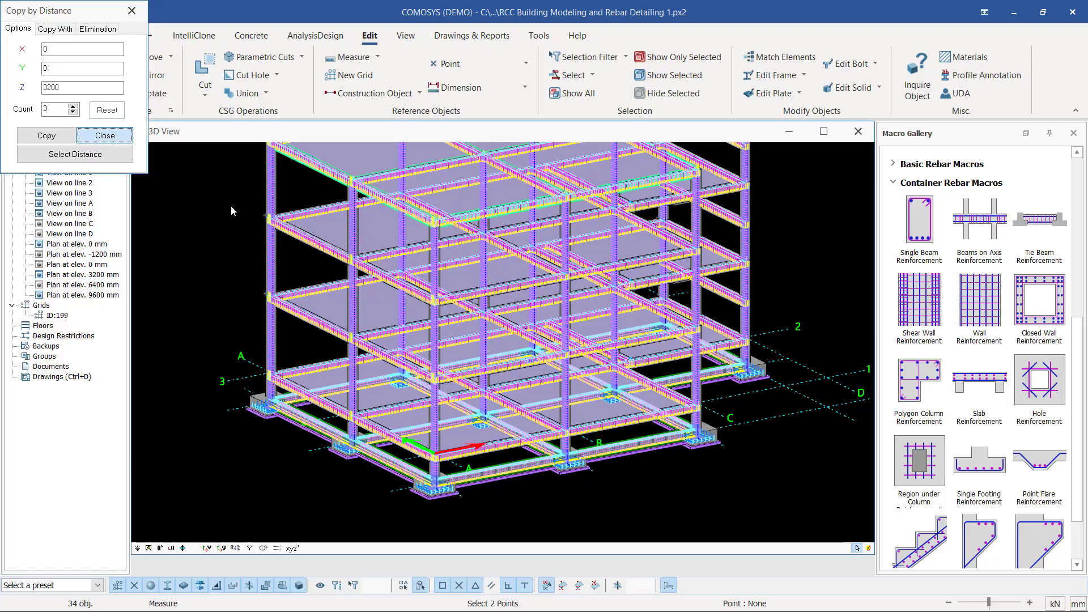
key(Escape)
right_click(219, 186)
click(252, 193)
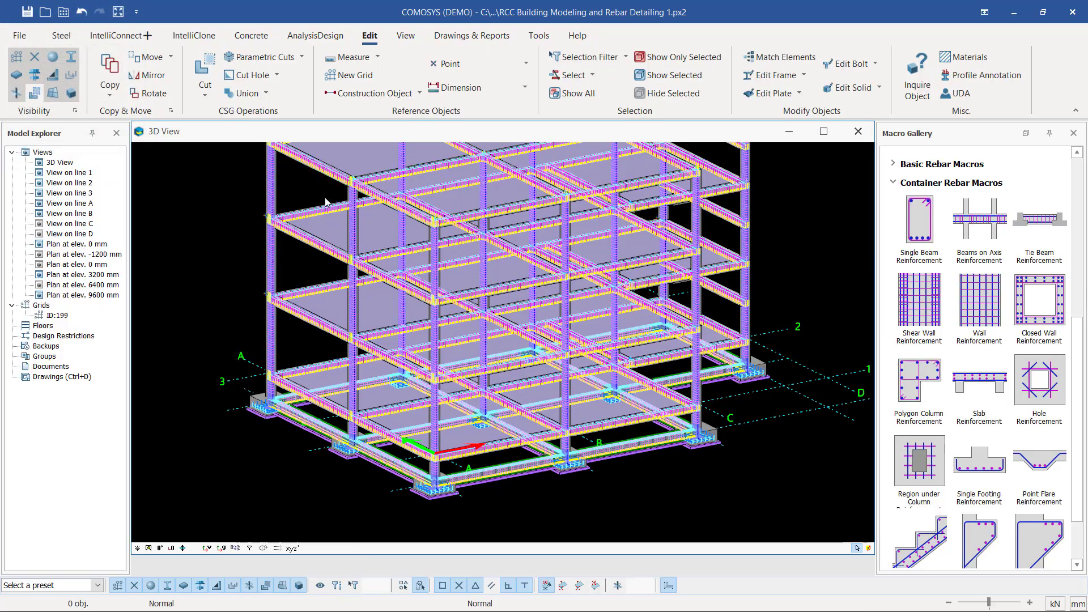
- Delete the stray reinforced beam floating above the roof beside the staircase bay, together with its rebar
middle_drag(585, 286, 520, 281)
scroll(357, 381, down, 3)
scroll(637, 246, up, 4)
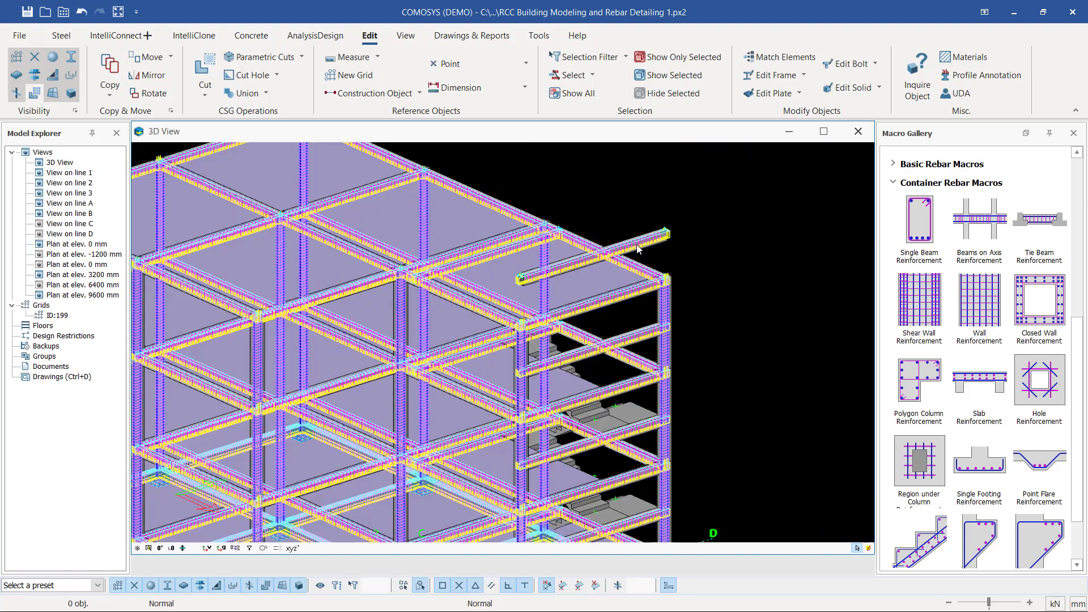
scroll(649, 233, up, 5)
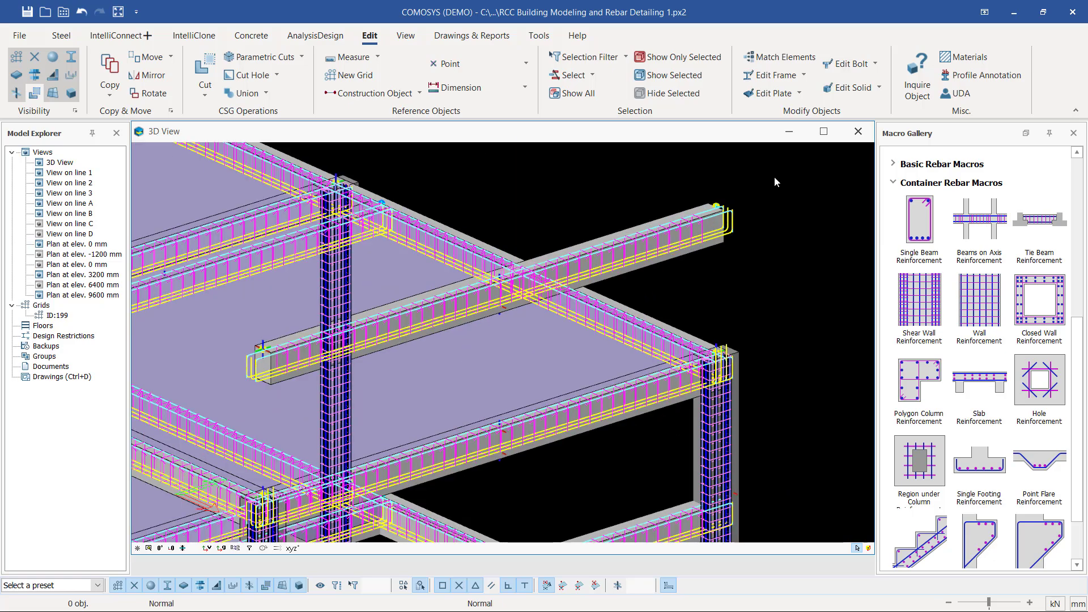
click(653, 262)
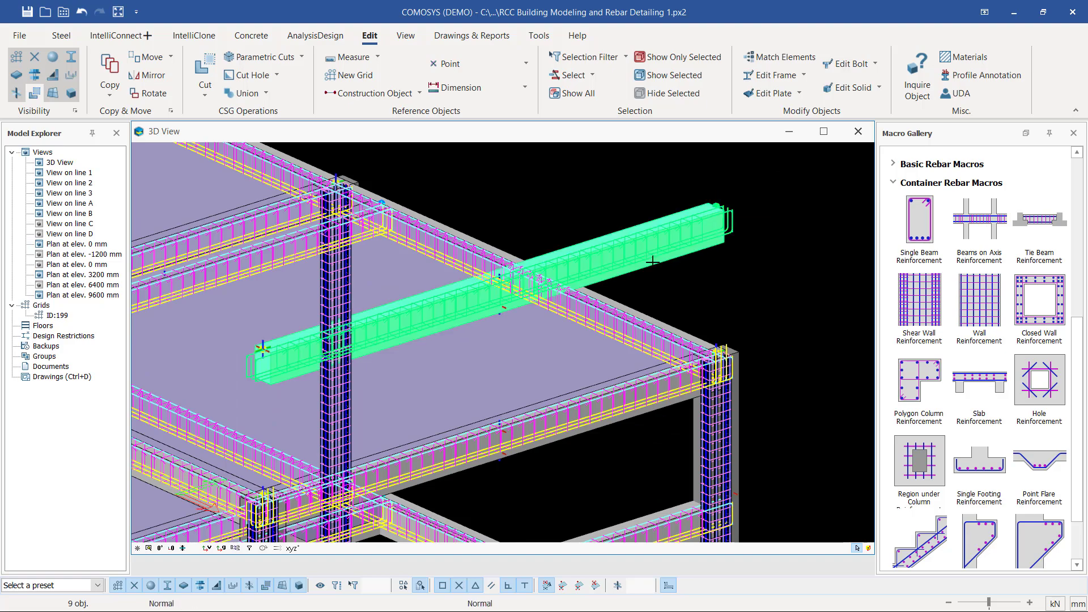
key(Delete)
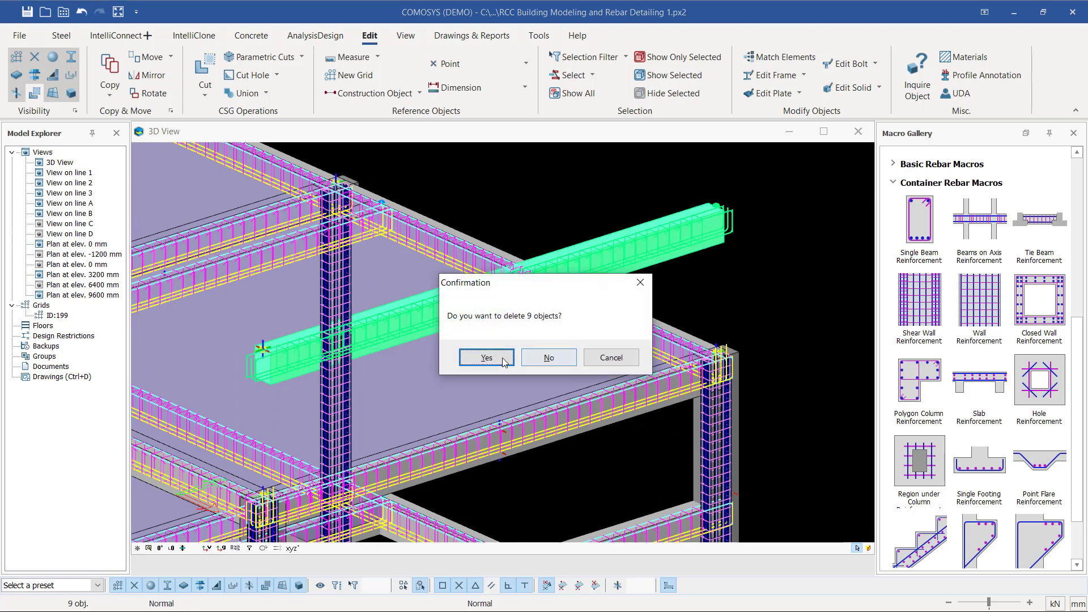
key(Return)
- Examine the copied beam reinforcement on all floors from several sides, including the roof corners, column junctions and lowest beam level
scroll(716, 287, down, 6)
middle_drag(678, 325, 566, 329)
middle_drag(637, 306, 619, 326)
scroll(784, 317, up, 6)
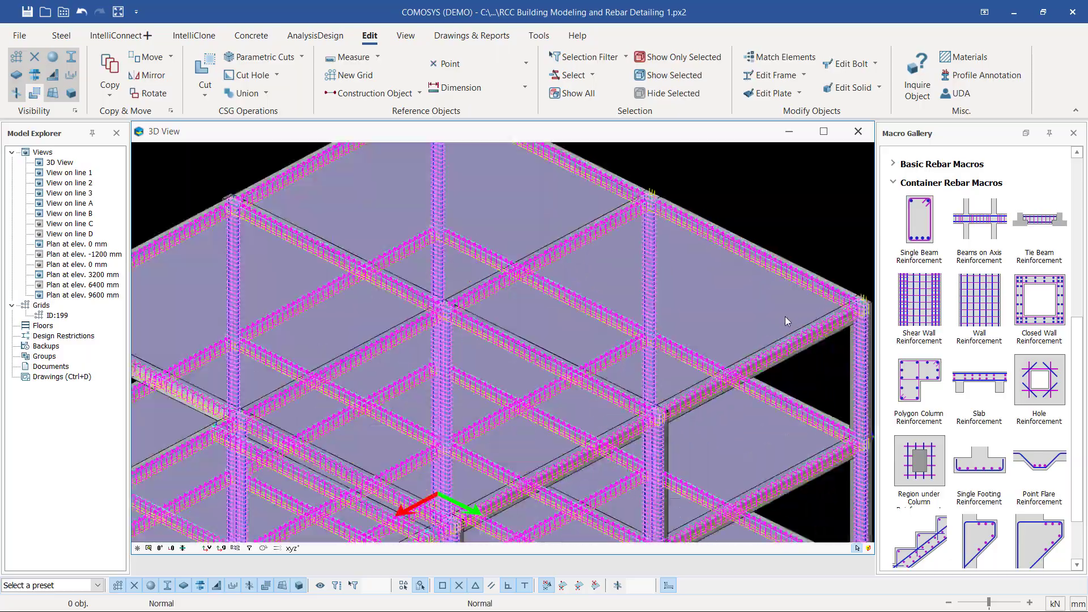
scroll(664, 229, down, 8)
middle_drag(686, 393, 659, 392)
scroll(638, 443, up, 6)
scroll(715, 286, down, 6)
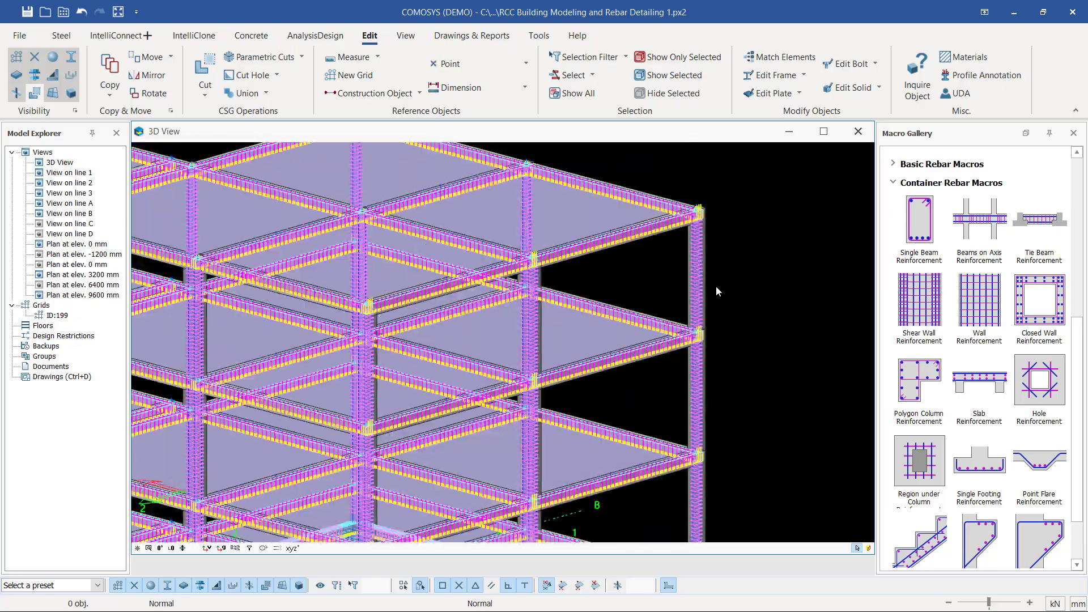
scroll(586, 373, up, 3)
scroll(585, 373, up, 3)
scroll(682, 369, down, 3)
scroll(714, 484, up, 3)
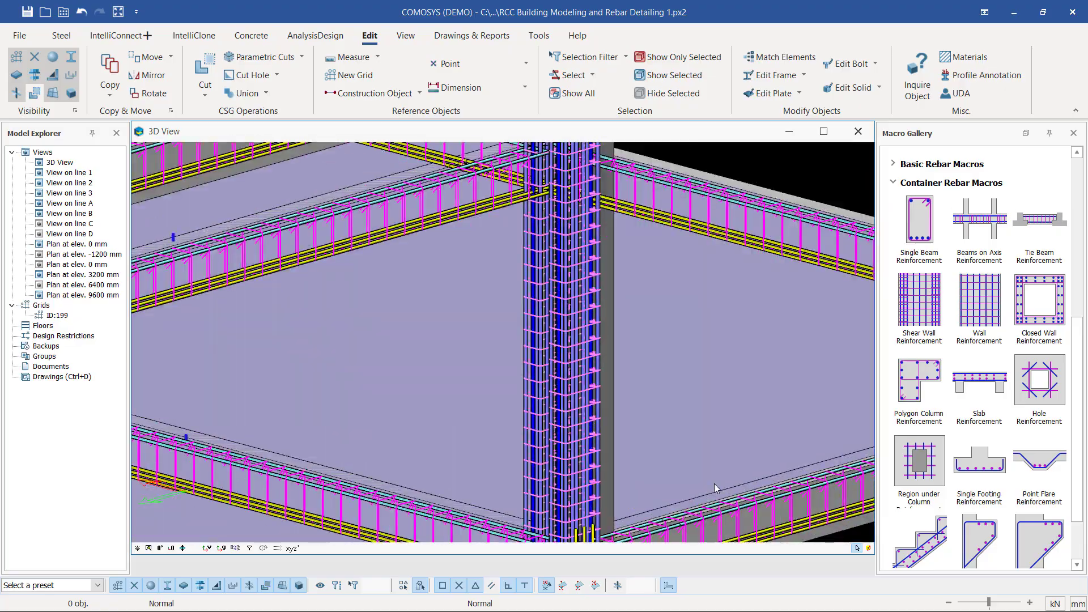
scroll(715, 481, down, 4)
scroll(719, 358, up, 3)
scroll(719, 355, down, 6)
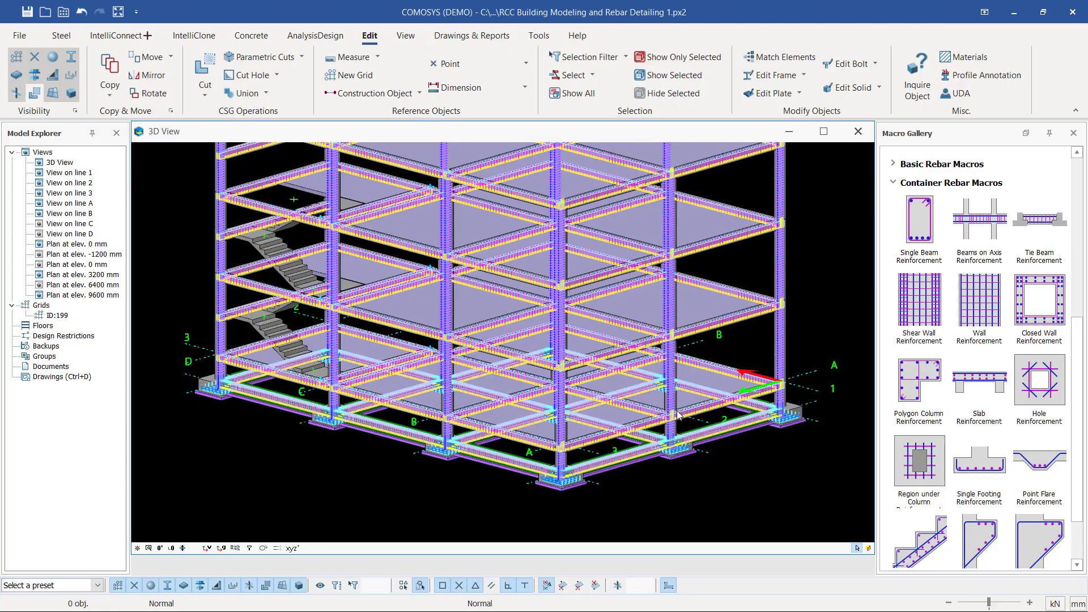
middle_drag(680, 415, 688, 422)
scroll(586, 363, up, 6)
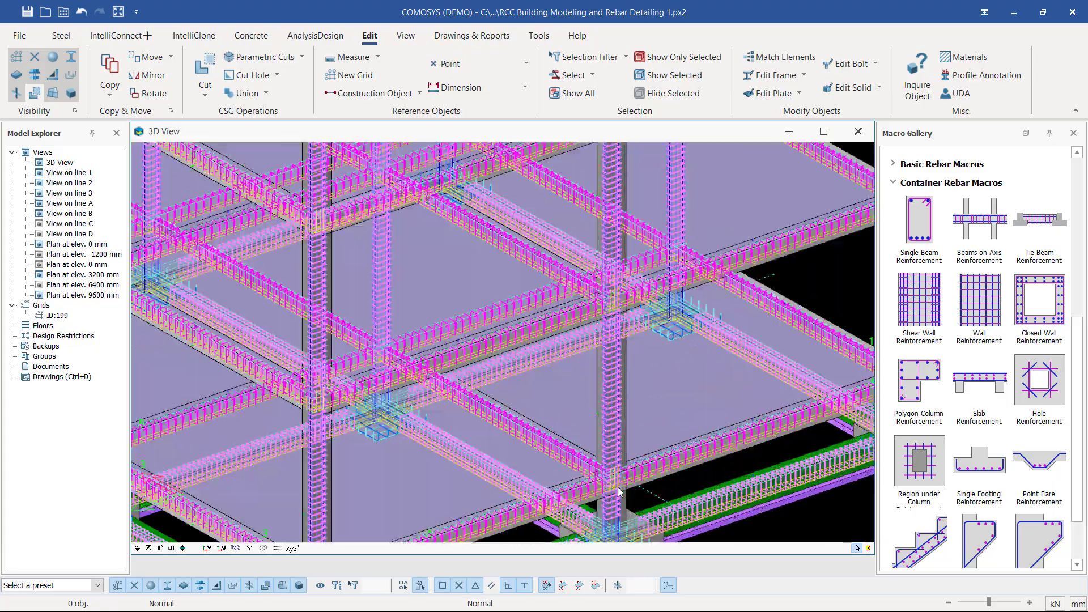
scroll(636, 276, down, 6)
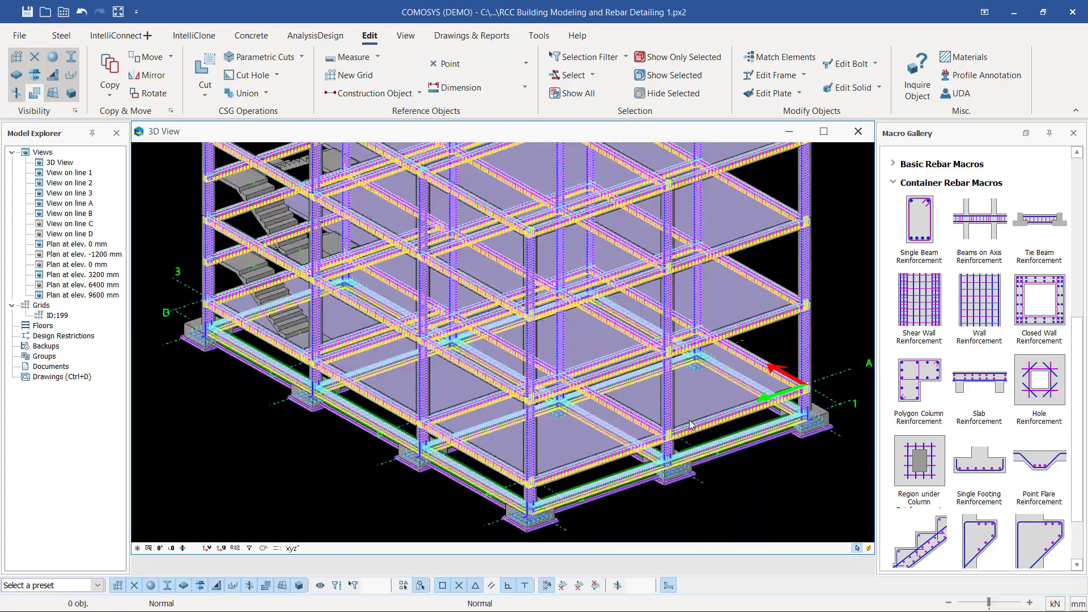
scroll(624, 270, up, 6)
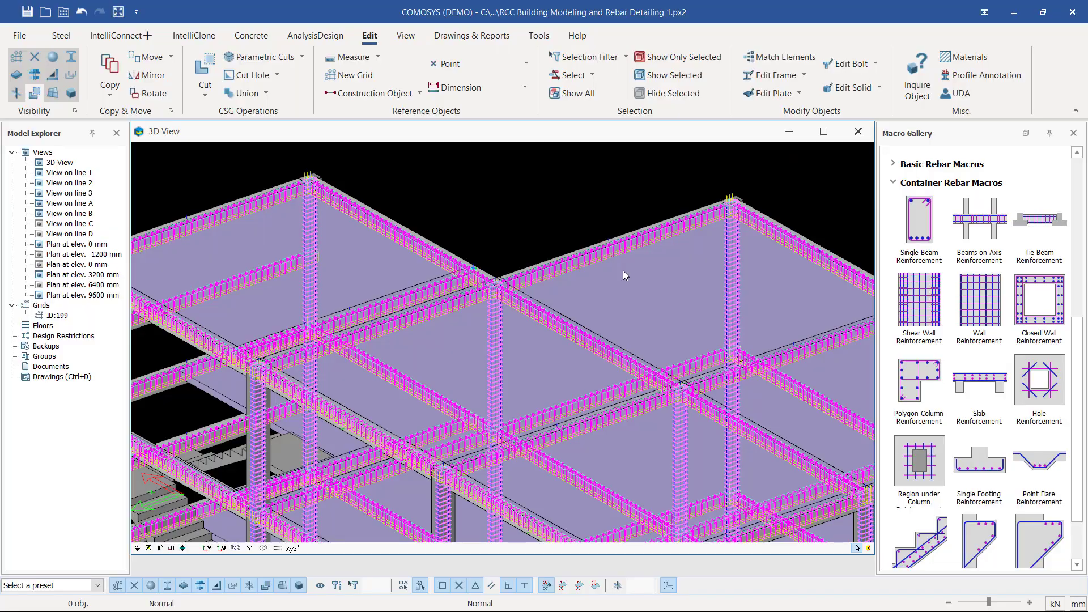
scroll(599, 281, down, 4)
middle_drag(604, 355, 873, 371)
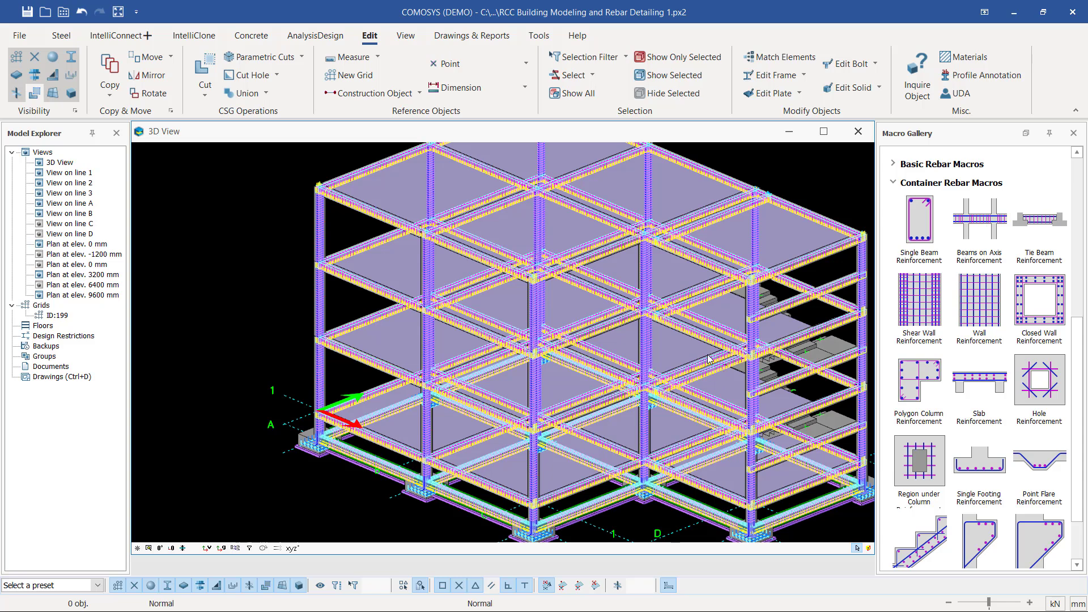
scroll(386, 424, up, 3)
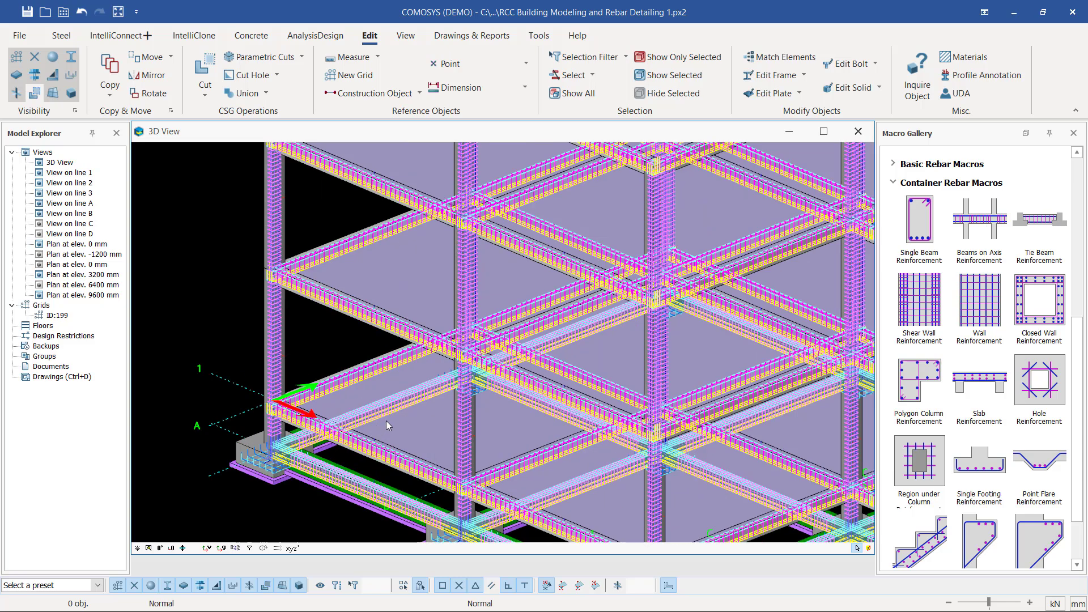